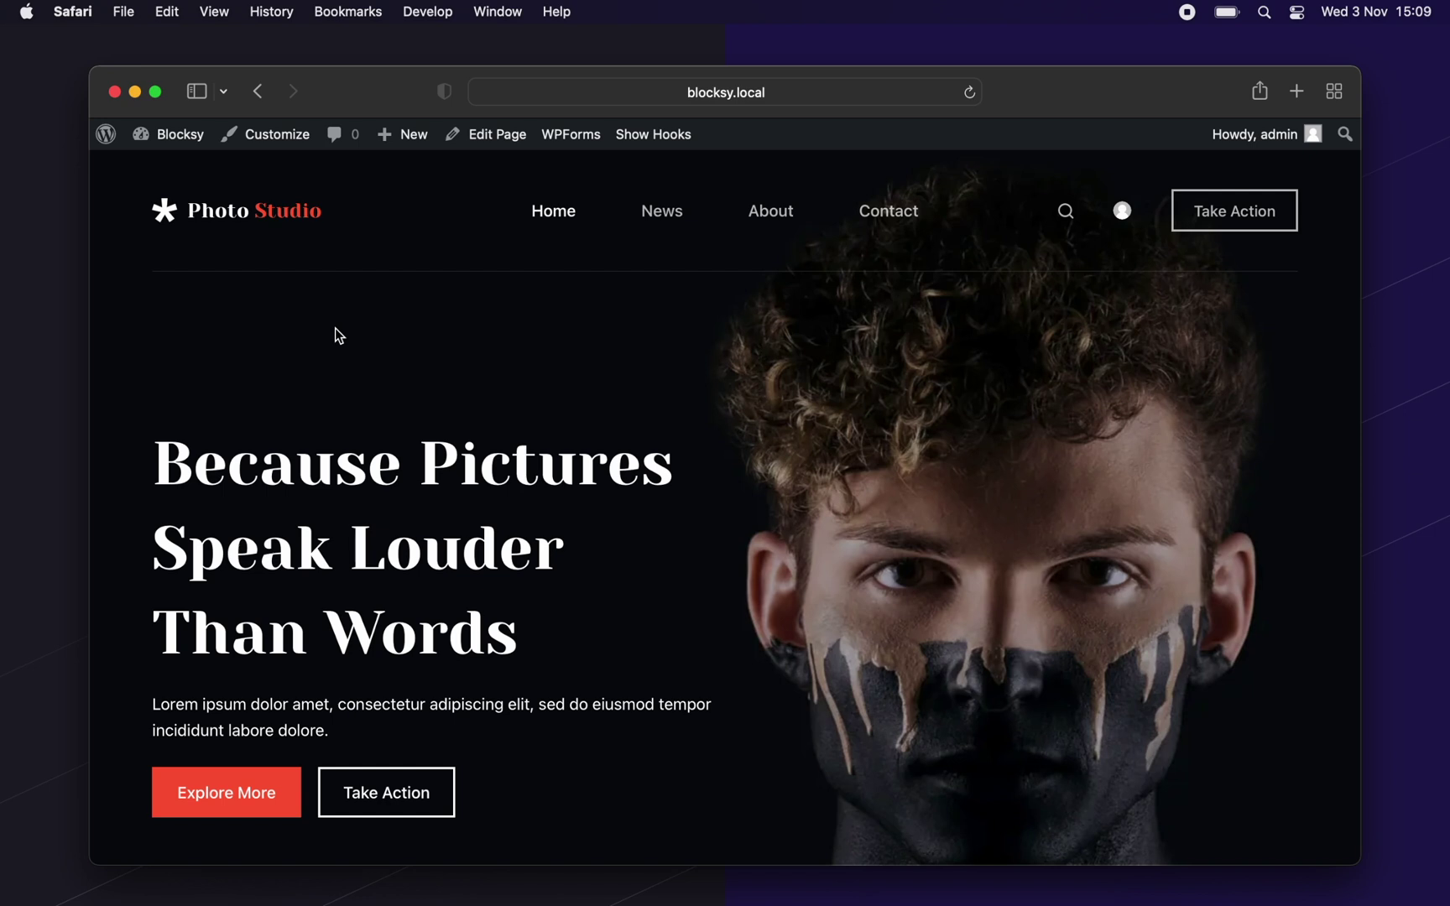
# Search the plugin directory for 'wpvivid' and install WPvivid Backup and Migration
pyautogui.moveTo(169, 133)
pyautogui.click(185, 135)
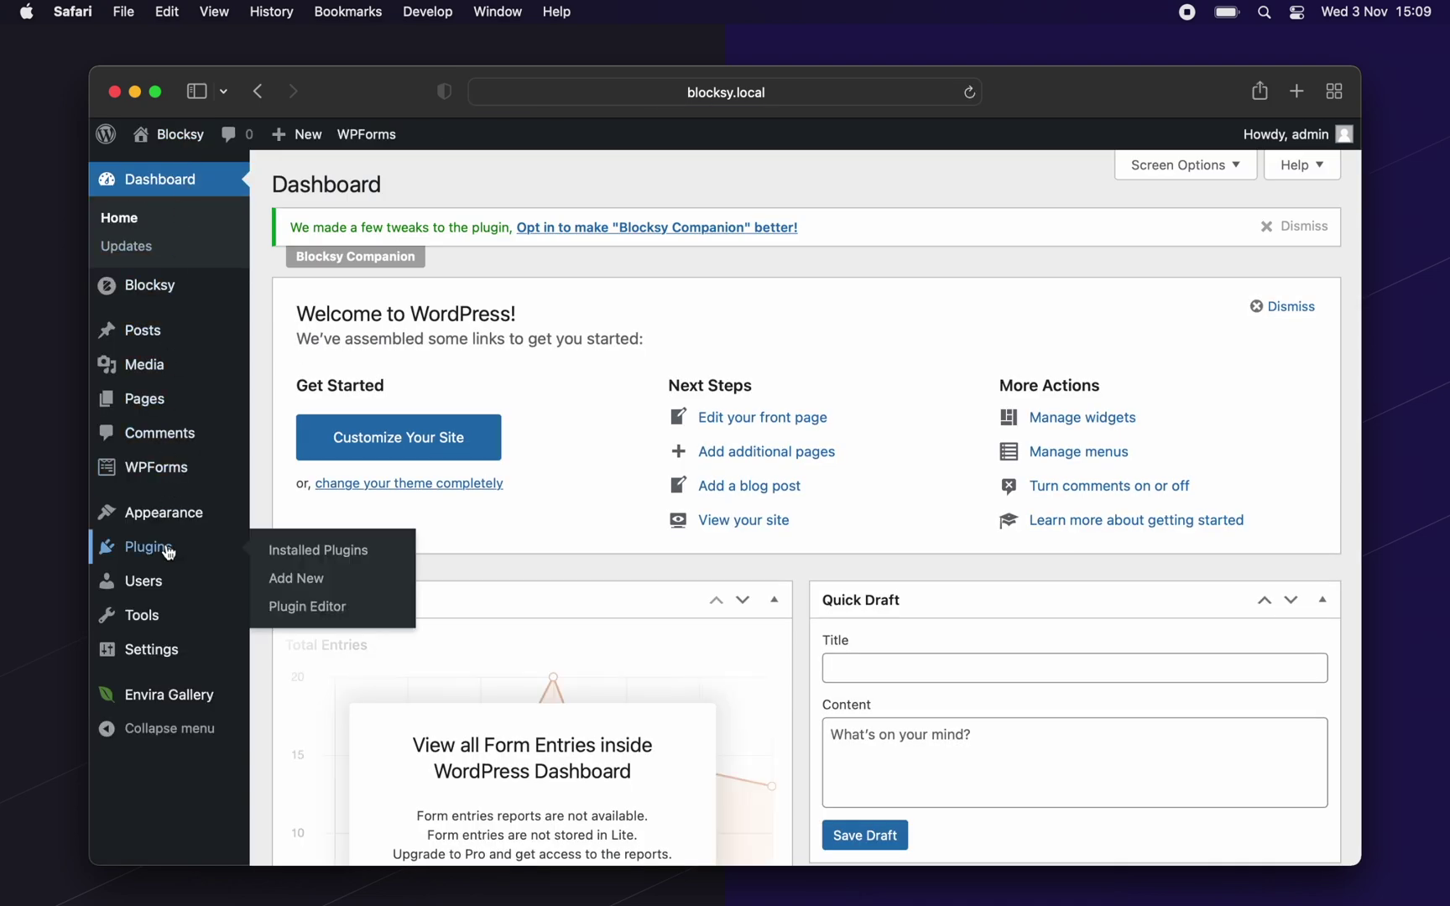
pyautogui.click(297, 579)
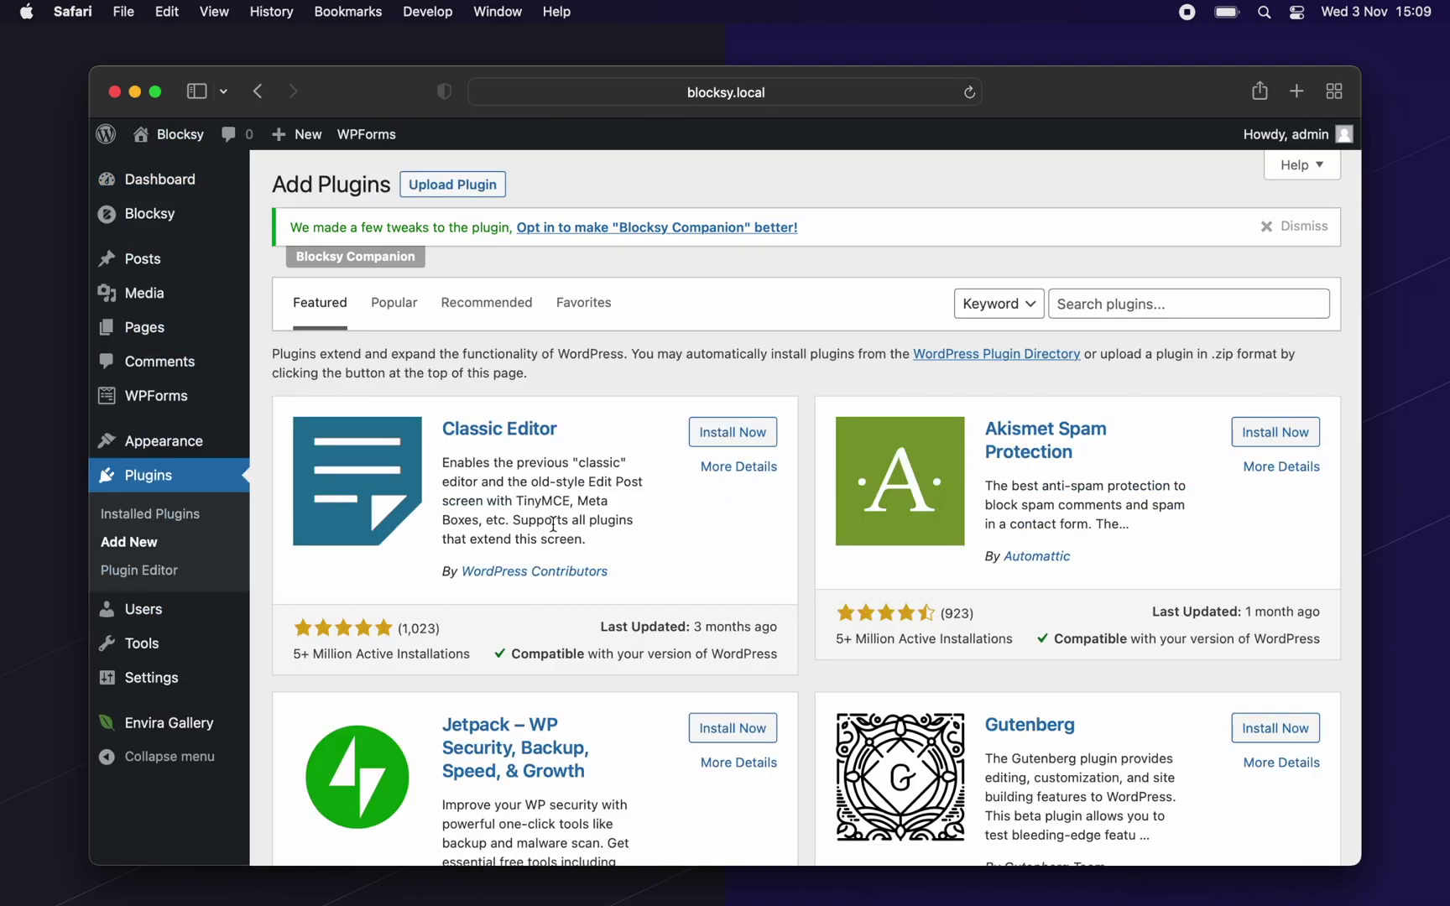
pyautogui.click(1133, 303)
pyautogui.write('wpvivid')
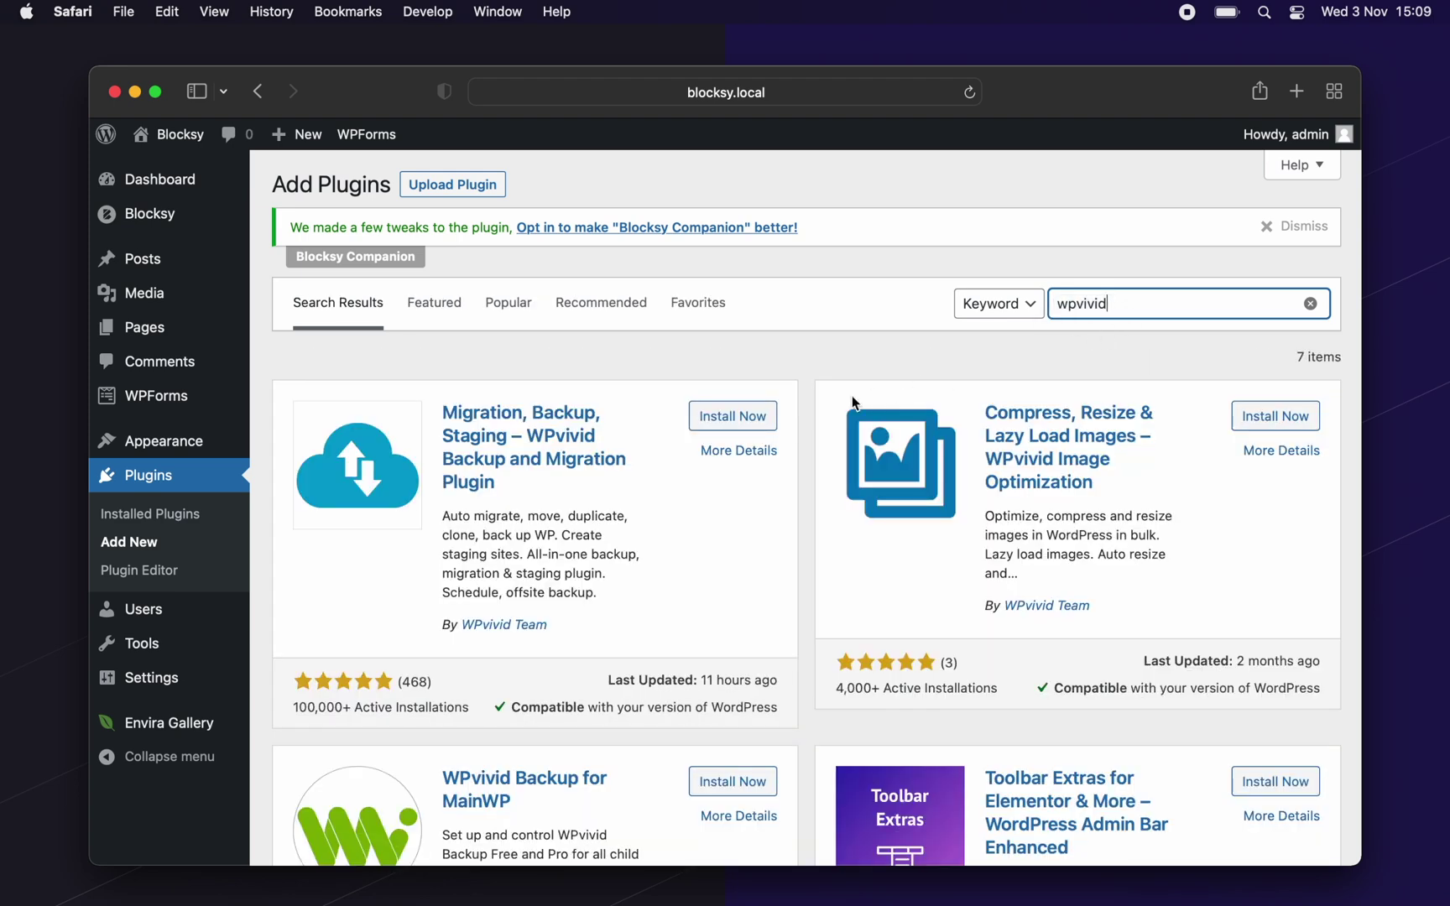
pyautogui.click(754, 429)
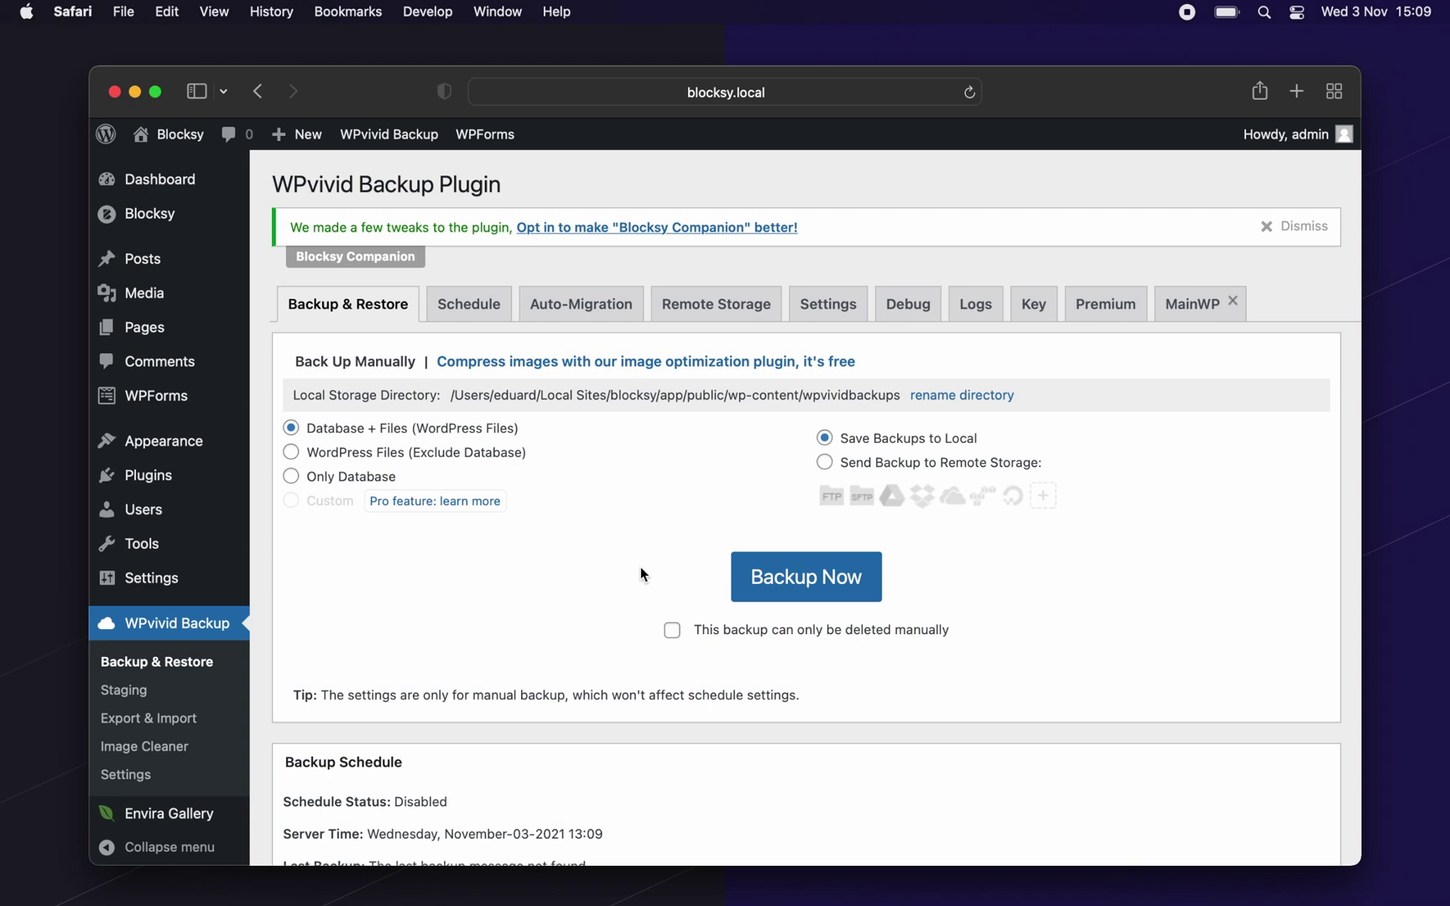
# Run a manual WPvivid backup of the database and files, saved locally
pyautogui.click(861, 589)
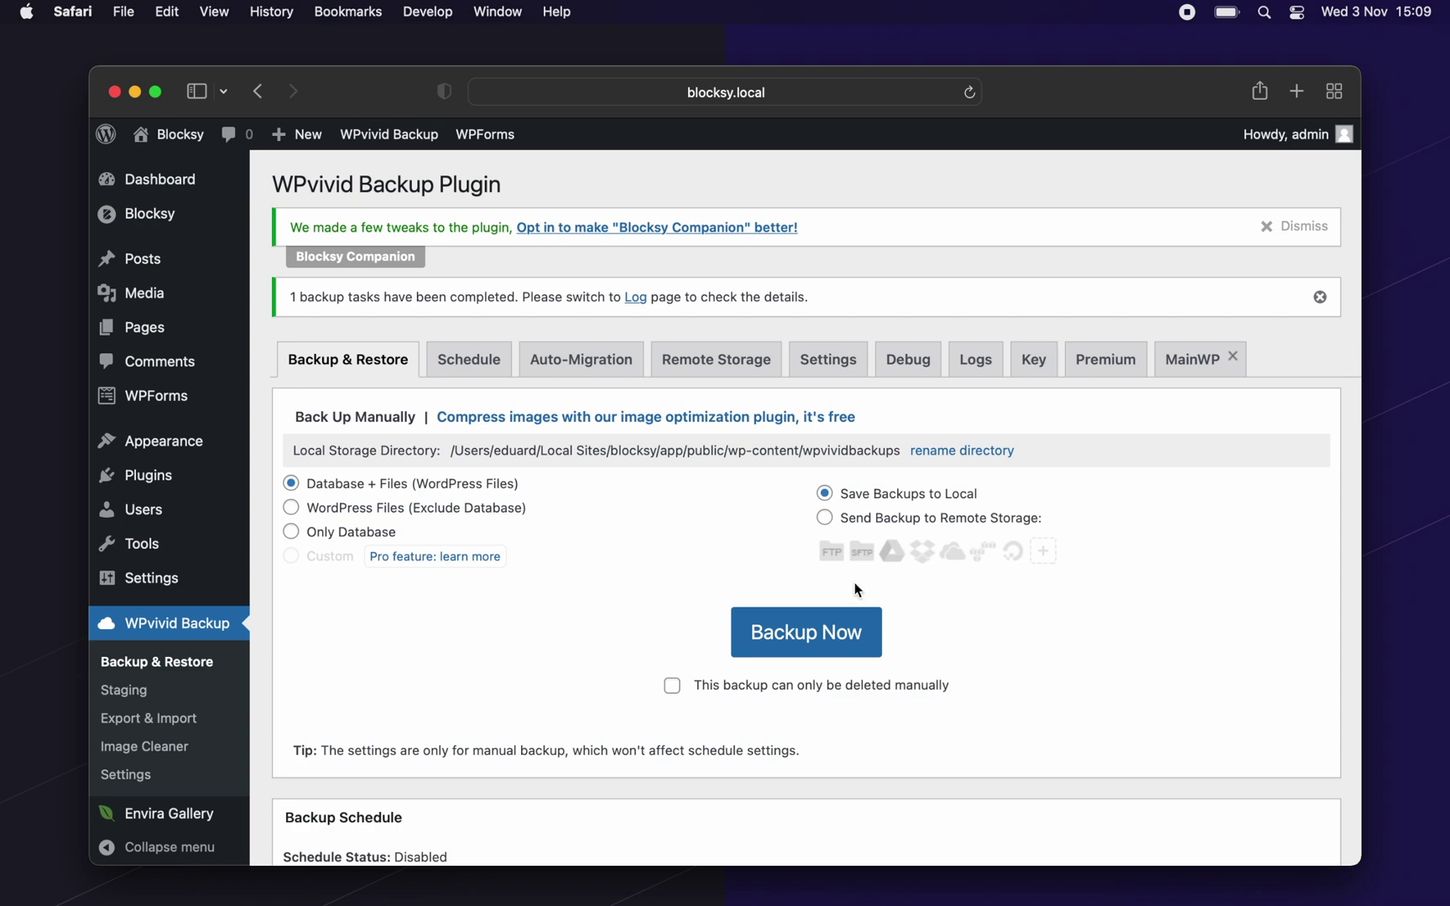
pyautogui.scroll(-3, 677, 612)
pyautogui.scroll(-10, 677, 611)
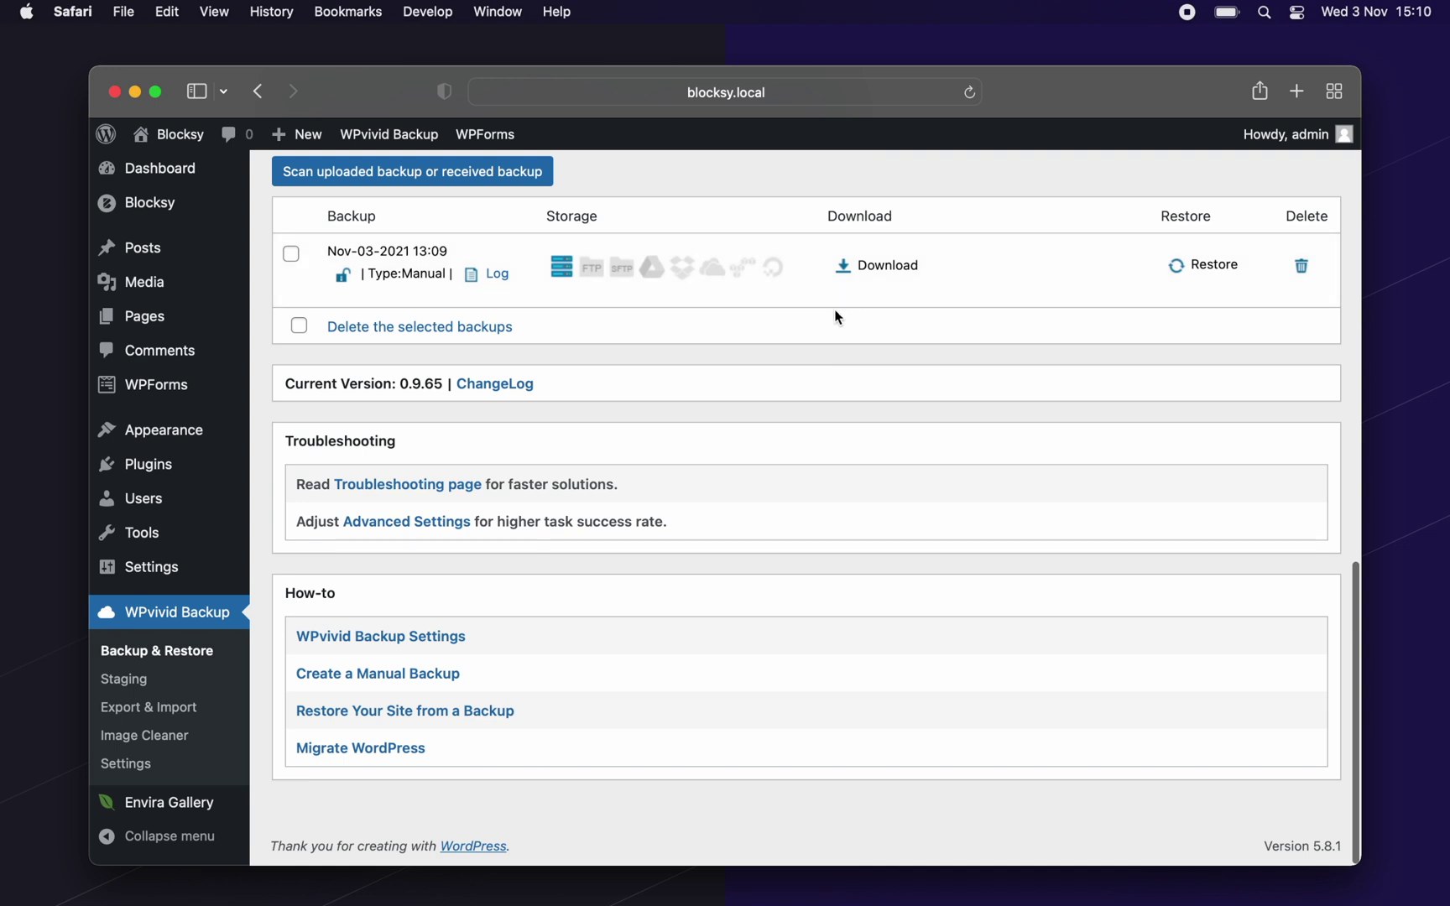
pyautogui.moveTo(163, 440)
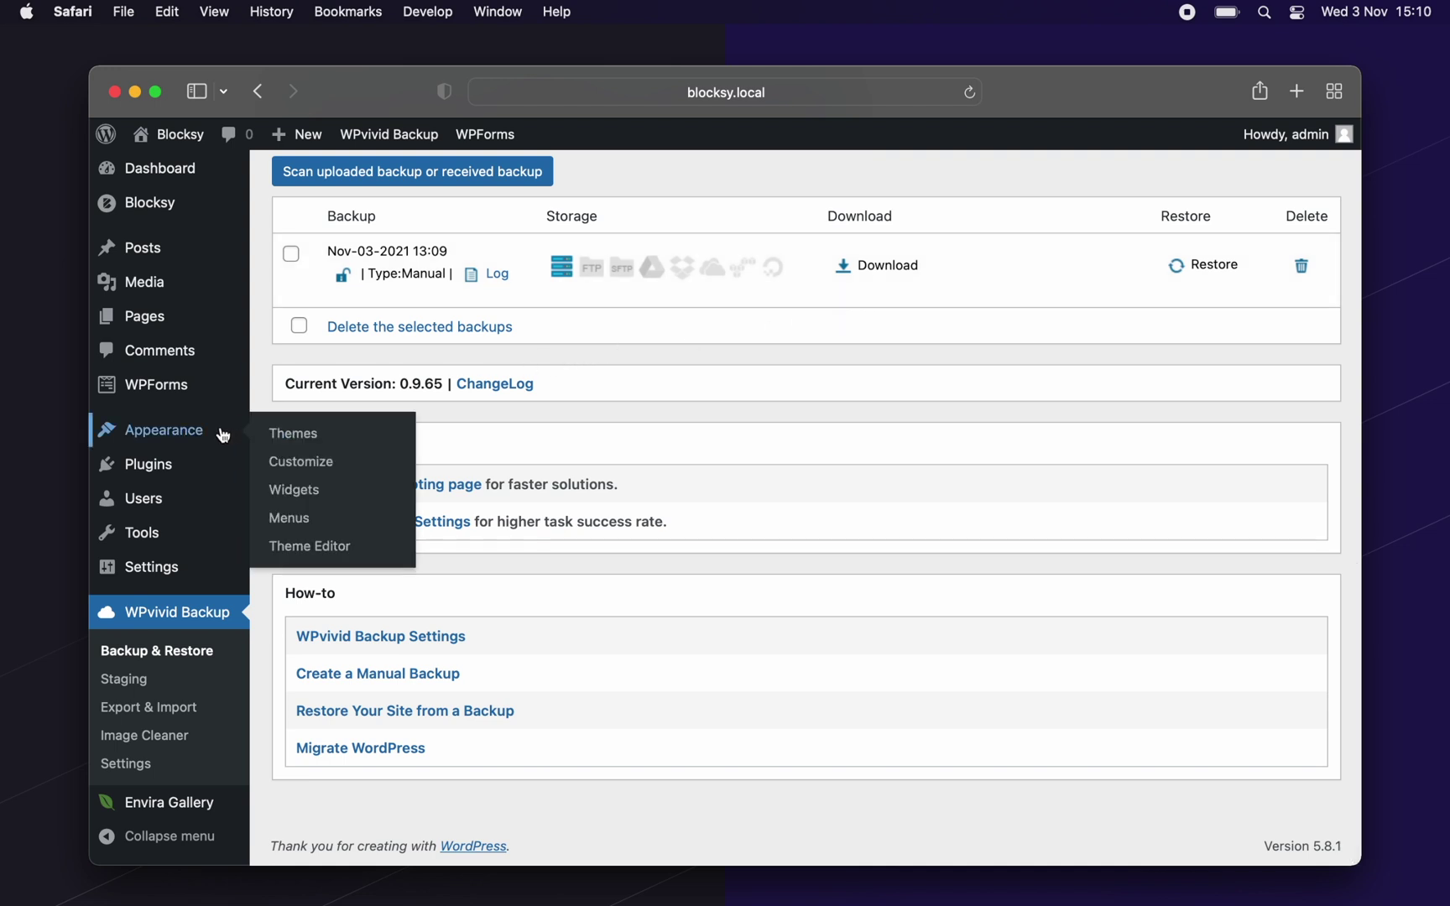
# Reset all Blocksy customizer options to defaults under General > Manage Options, then leave the Customizer
pyautogui.click(341, 463)
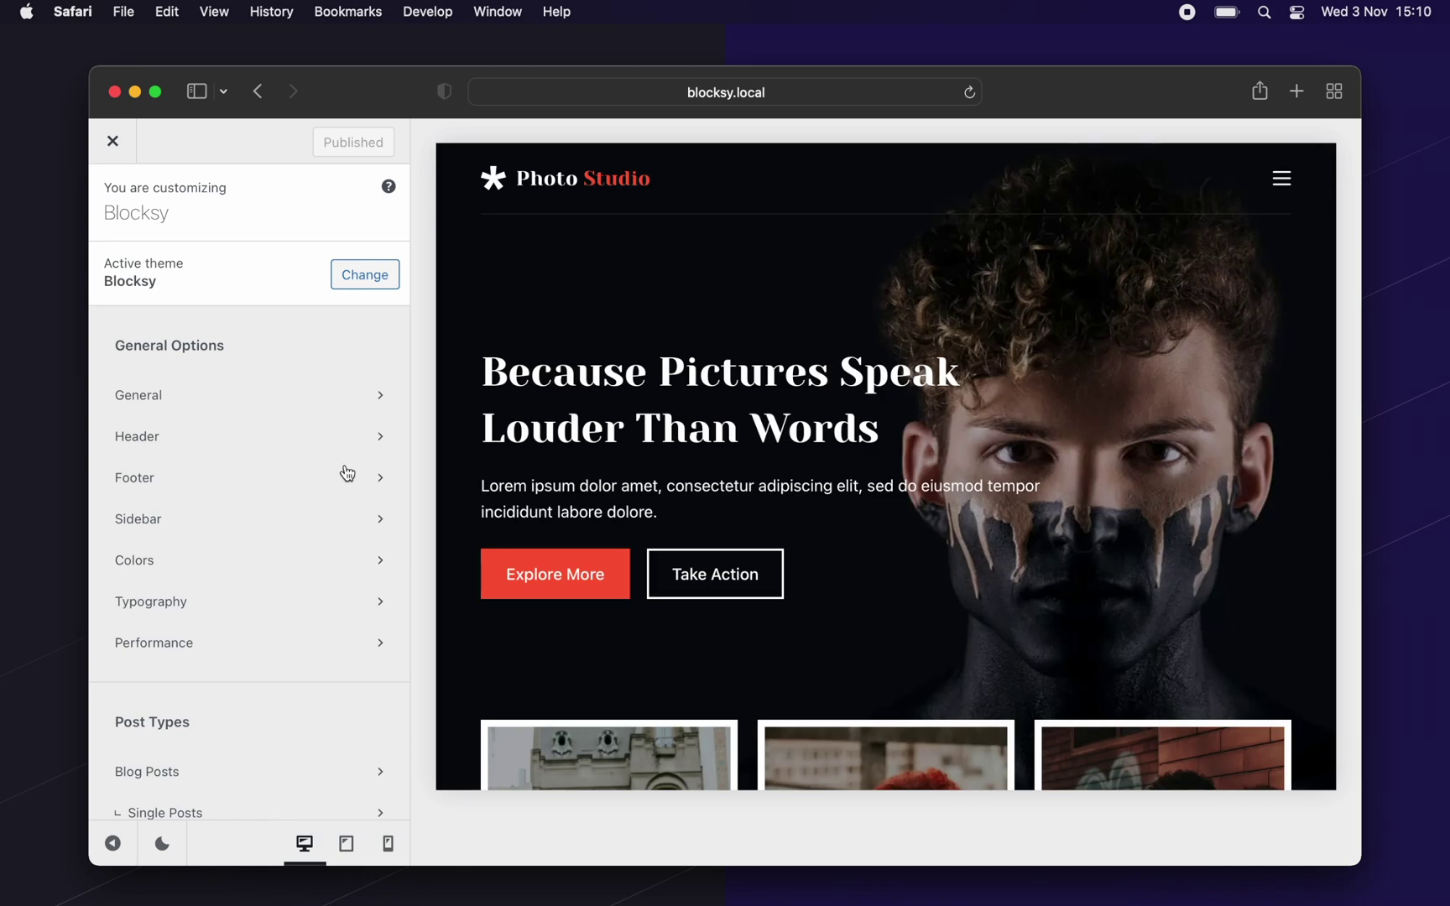
pyautogui.click(377, 413)
pyautogui.scroll(-1, 376, 416)
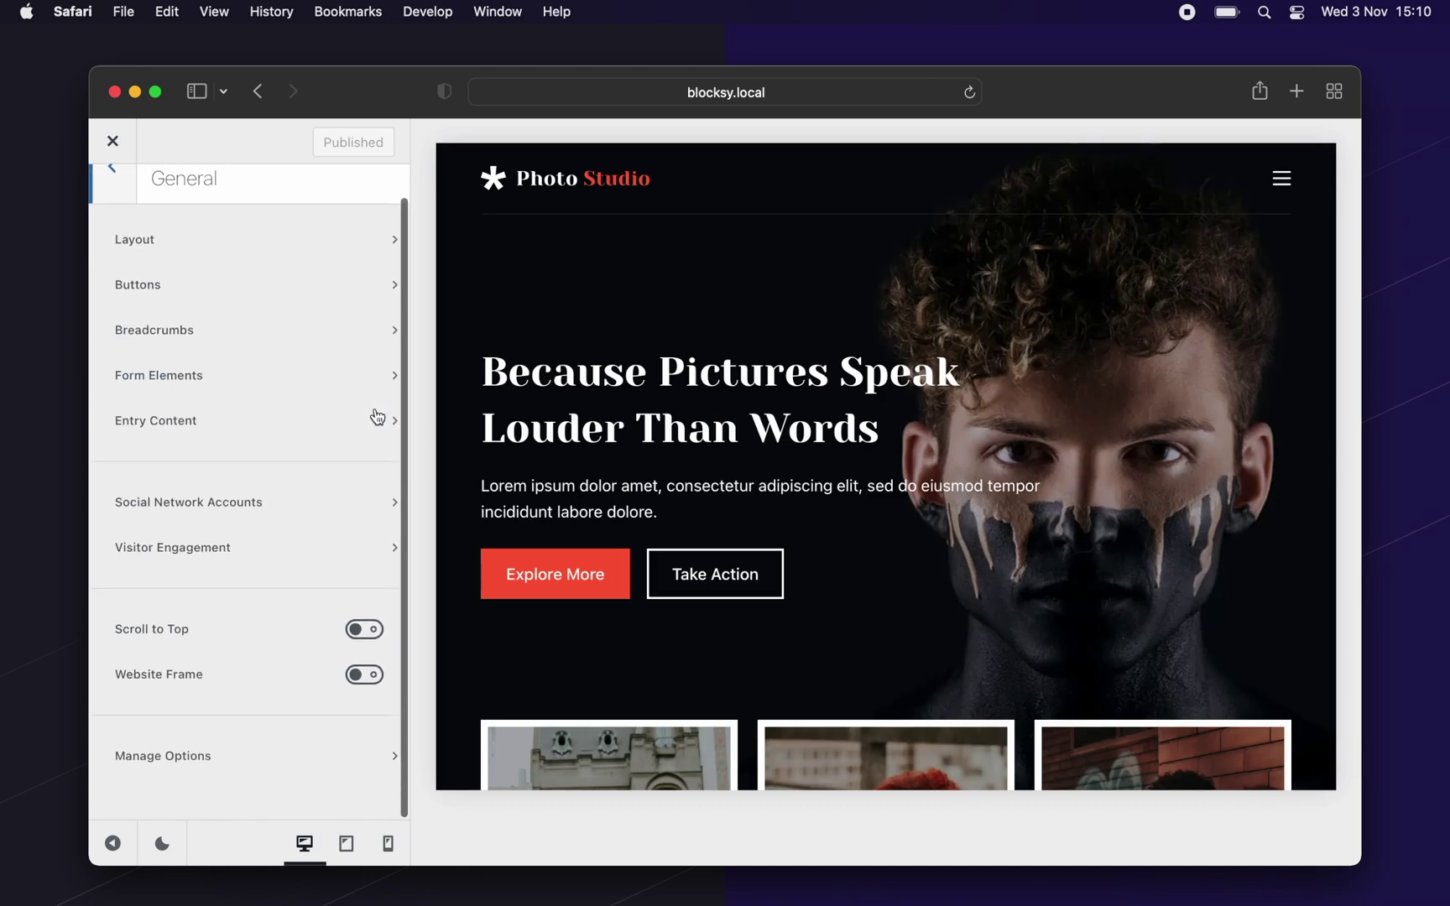
pyautogui.click(322, 775)
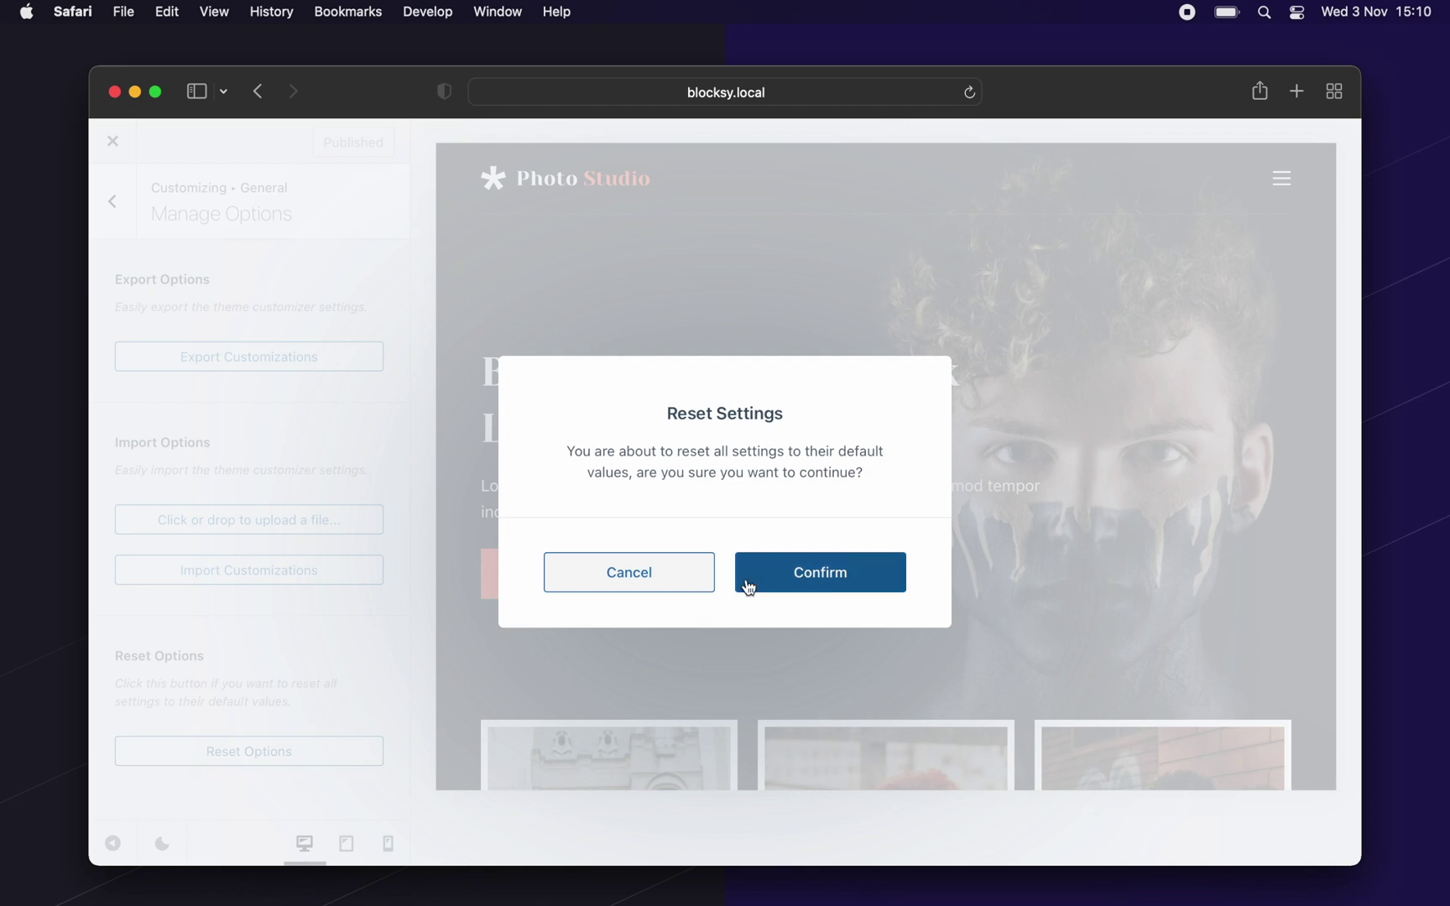
pyautogui.click(747, 580)
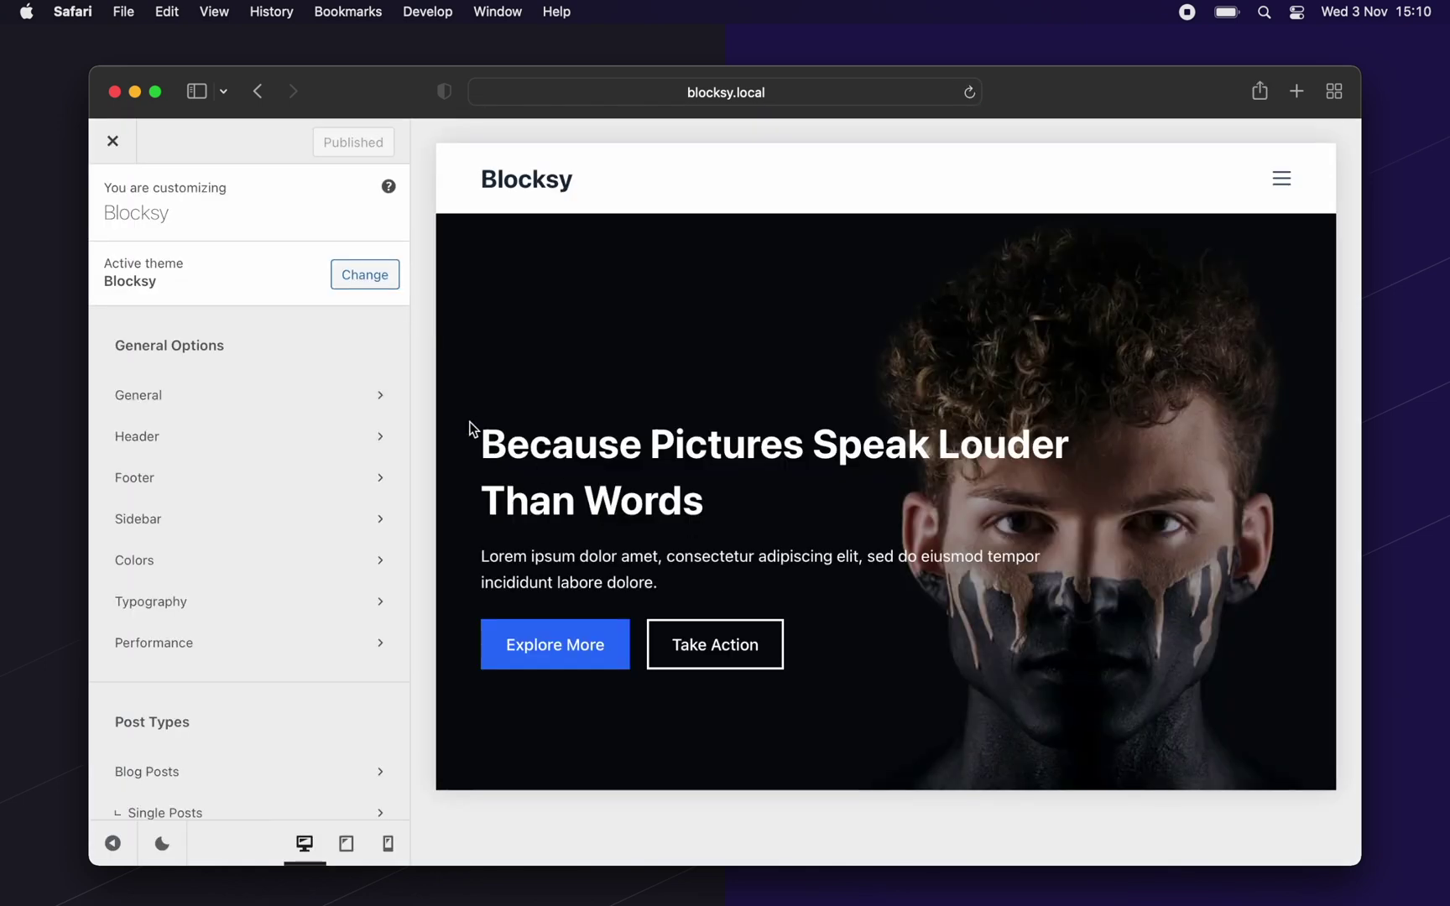
pyautogui.click(115, 142)
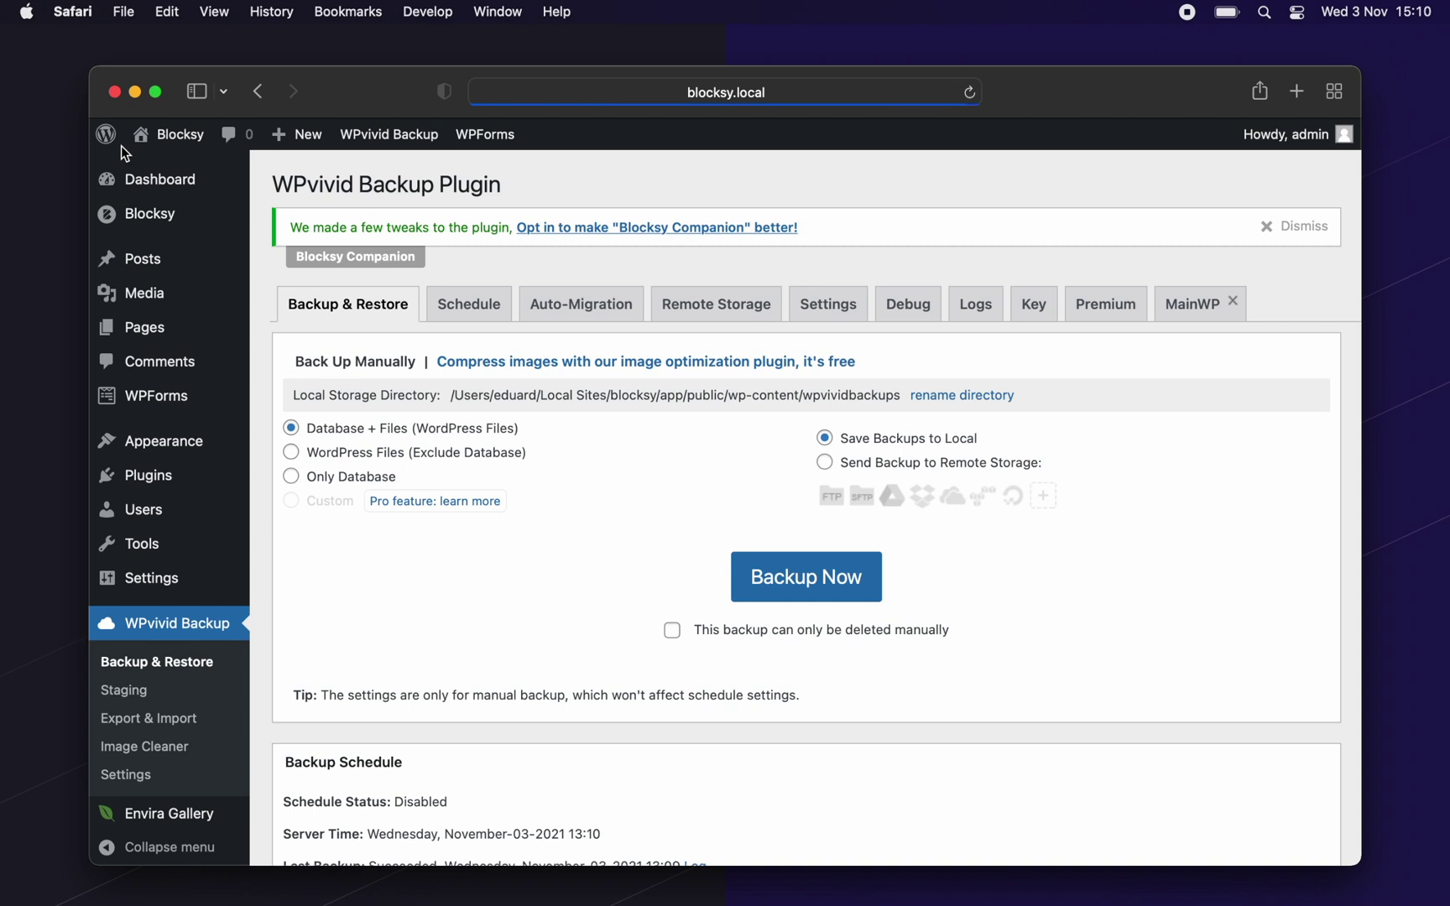
# Bulk-trash the Home, Contact and About pages, then view the site's front end
pyautogui.click(146, 328)
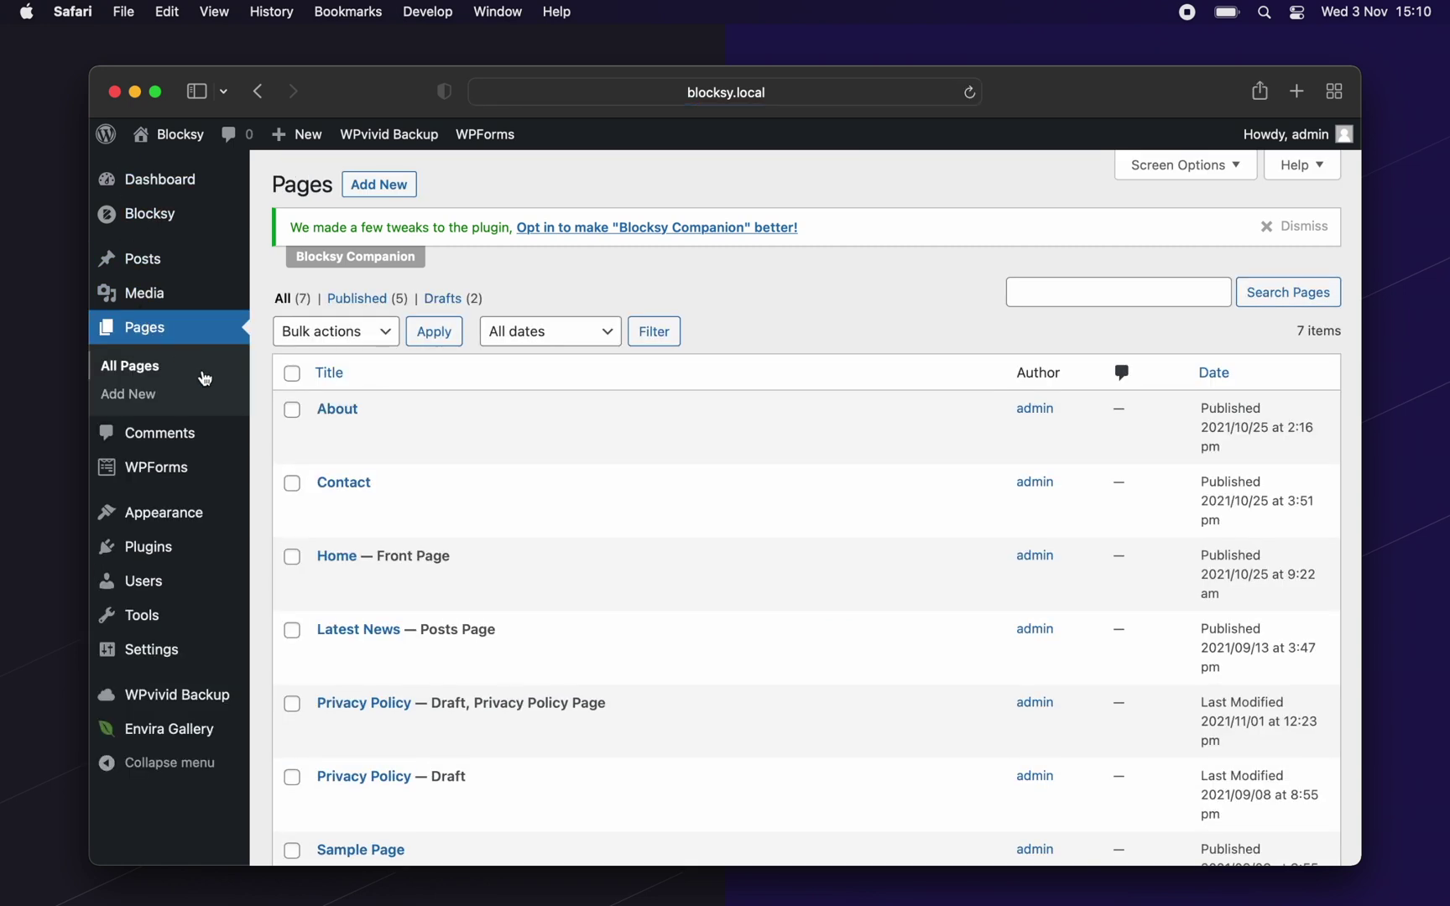
pyautogui.moveTo(336, 555)
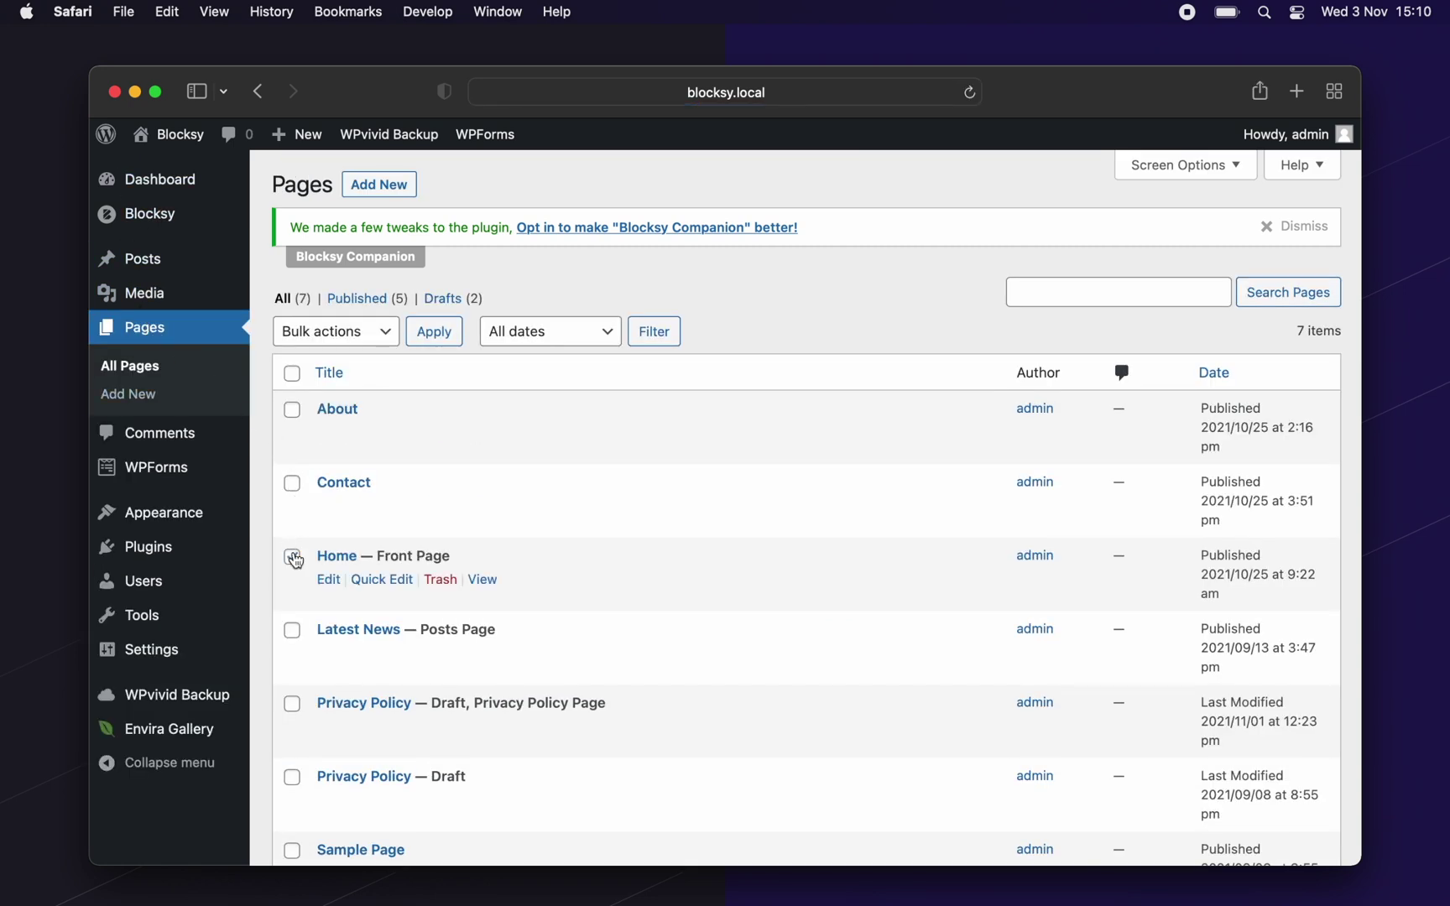
pyautogui.click(292, 556)
pyautogui.click(293, 484)
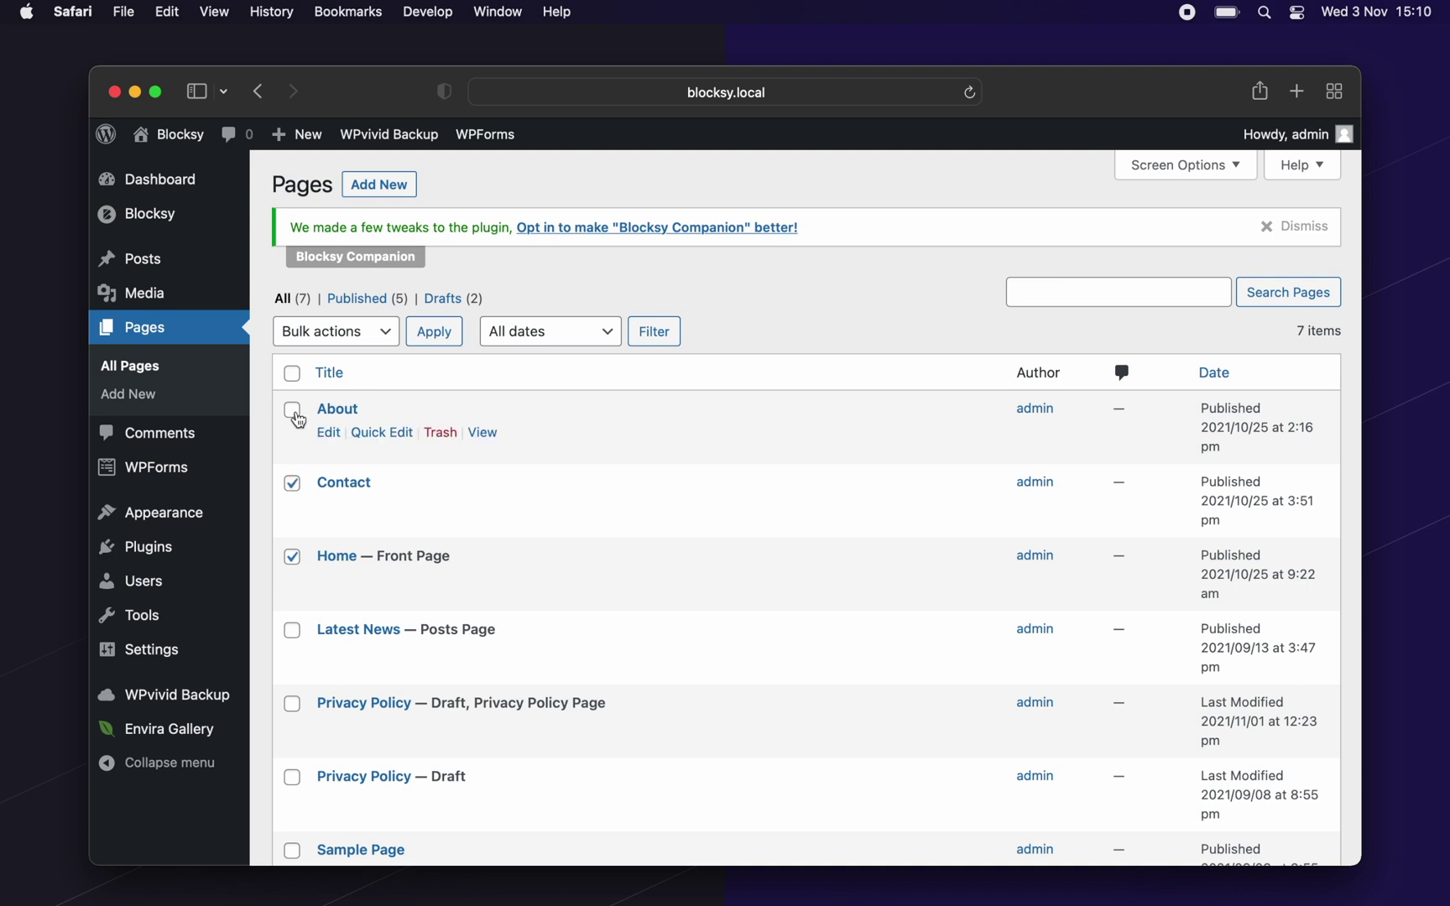
pyautogui.click(292, 410)
pyautogui.click(341, 330)
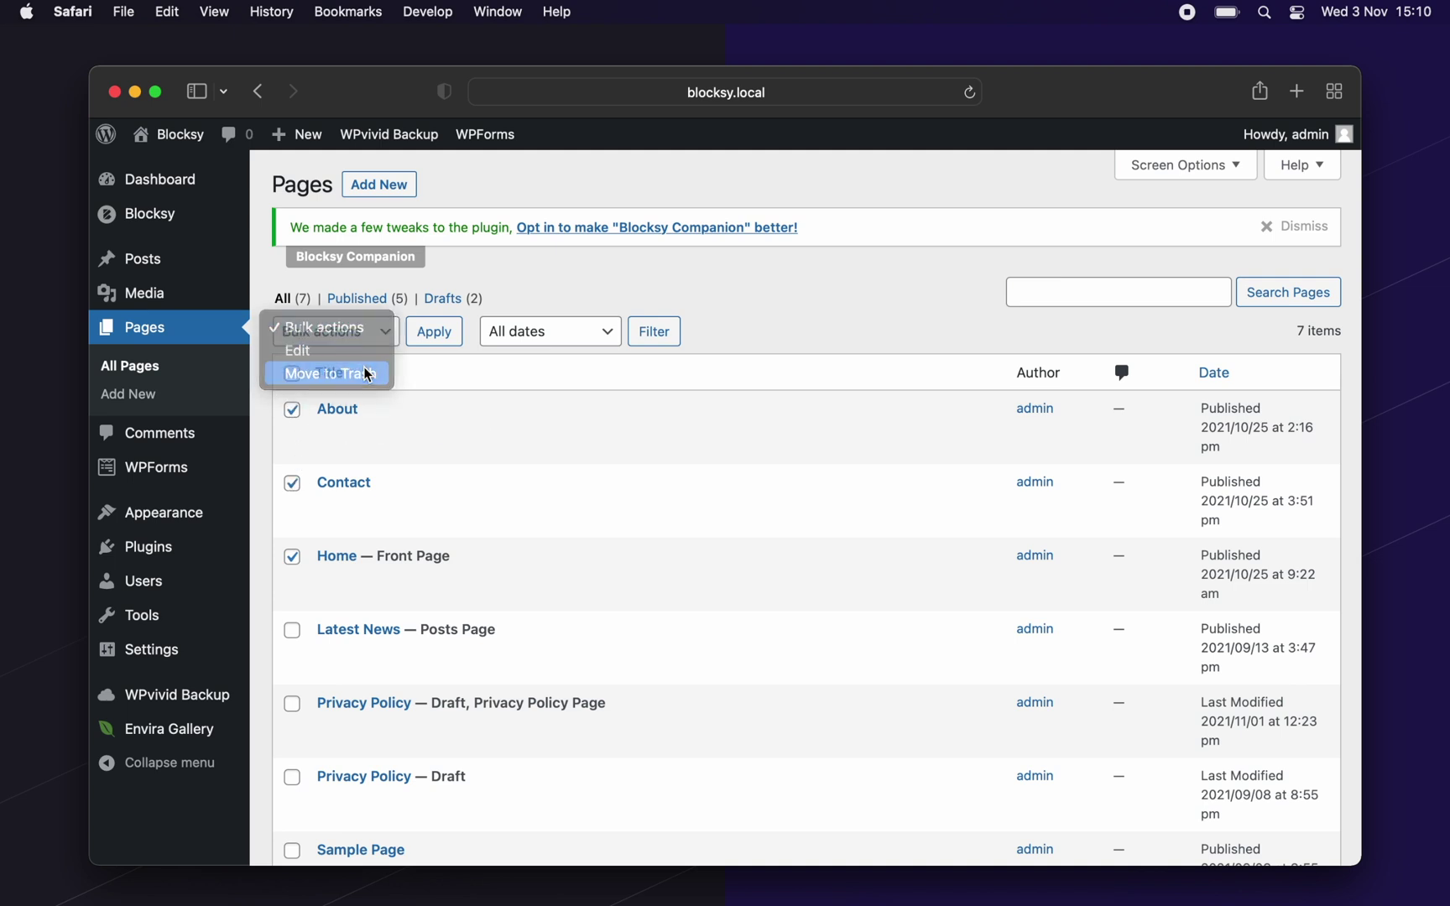
pyautogui.click(329, 374)
pyautogui.click(435, 334)
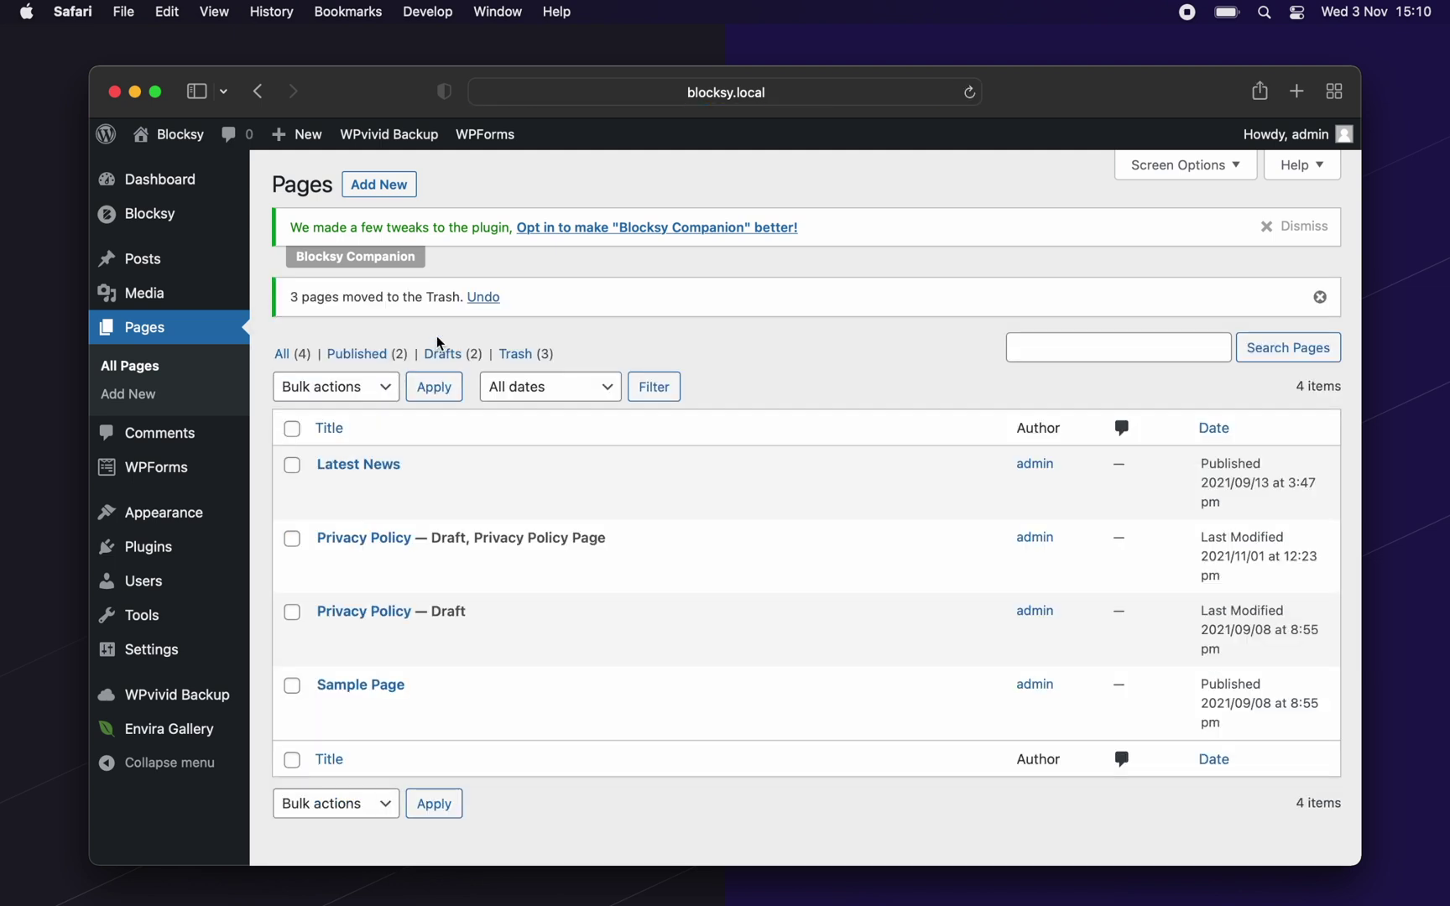
pyautogui.click(159, 136)
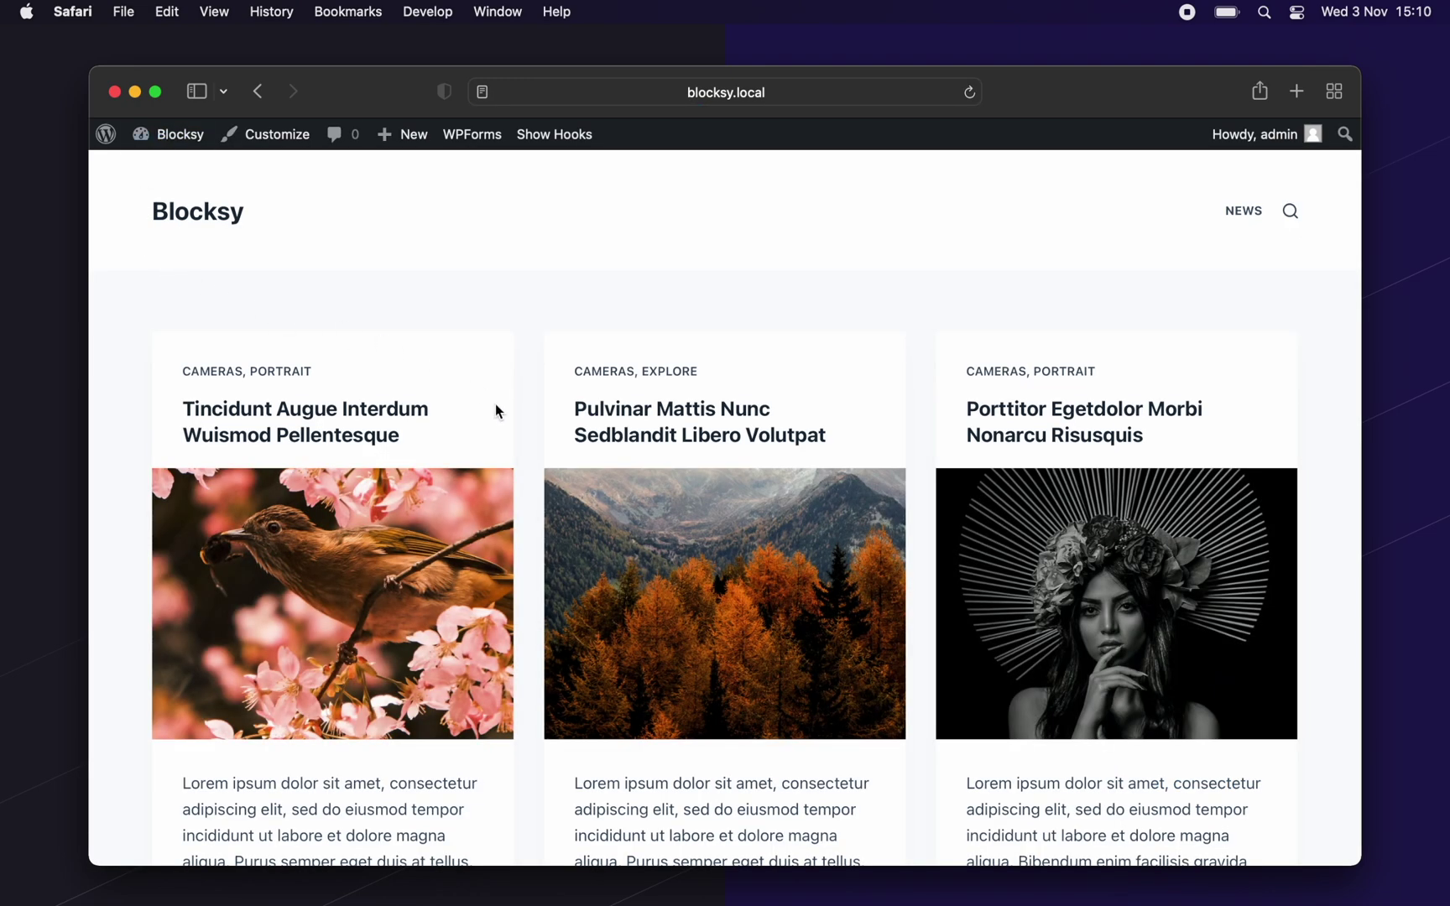
pyautogui.scroll(-2, 495, 411)
pyautogui.scroll(-4, 495, 404)
pyautogui.scroll(-5, 495, 404)
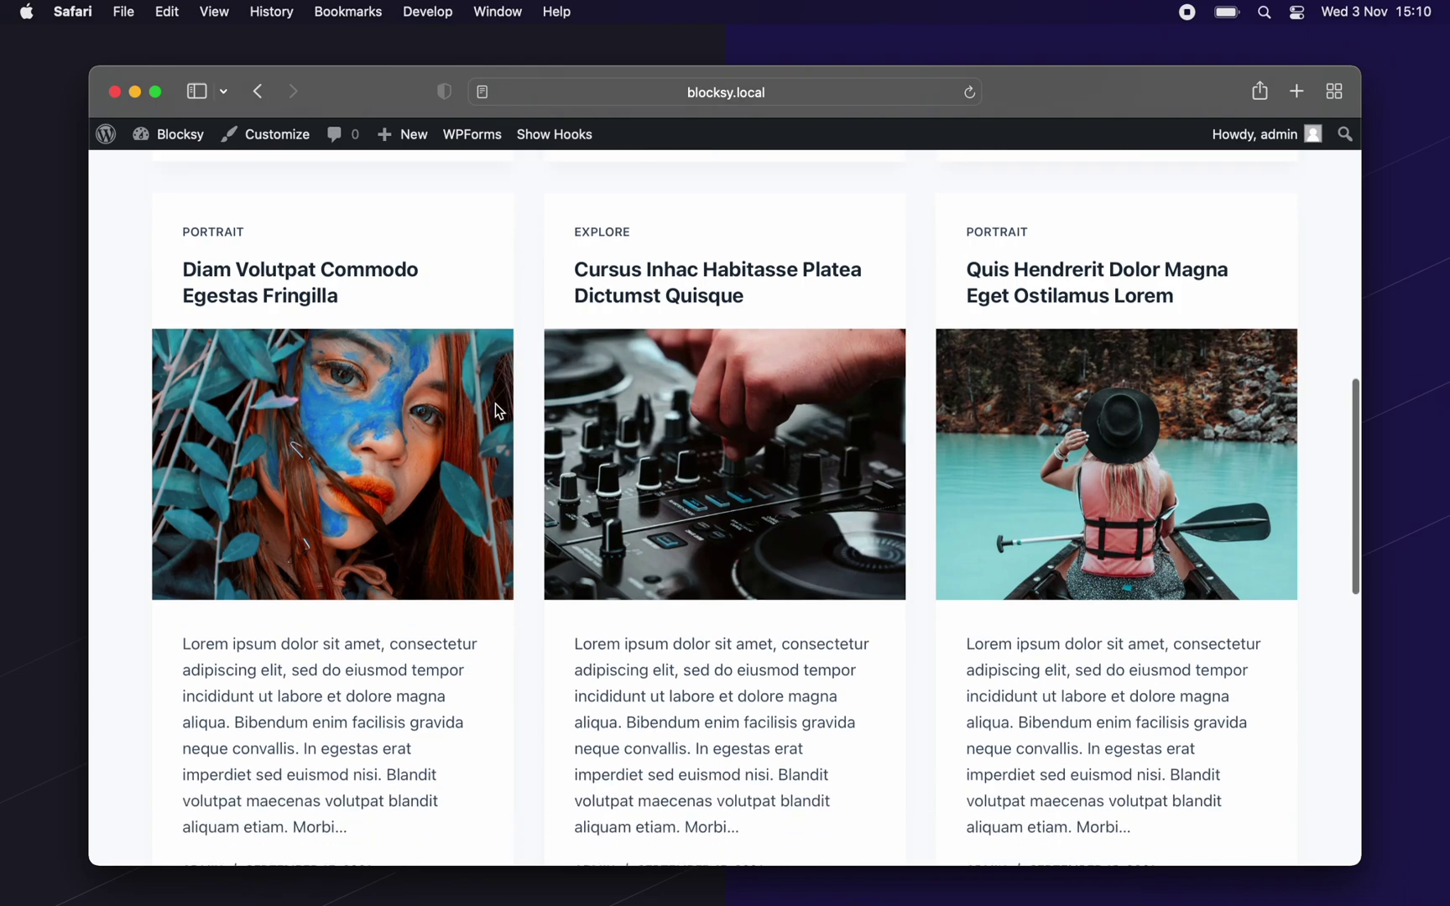
pyautogui.scroll(-5, 495, 404)
pyautogui.scroll(10, 495, 403)
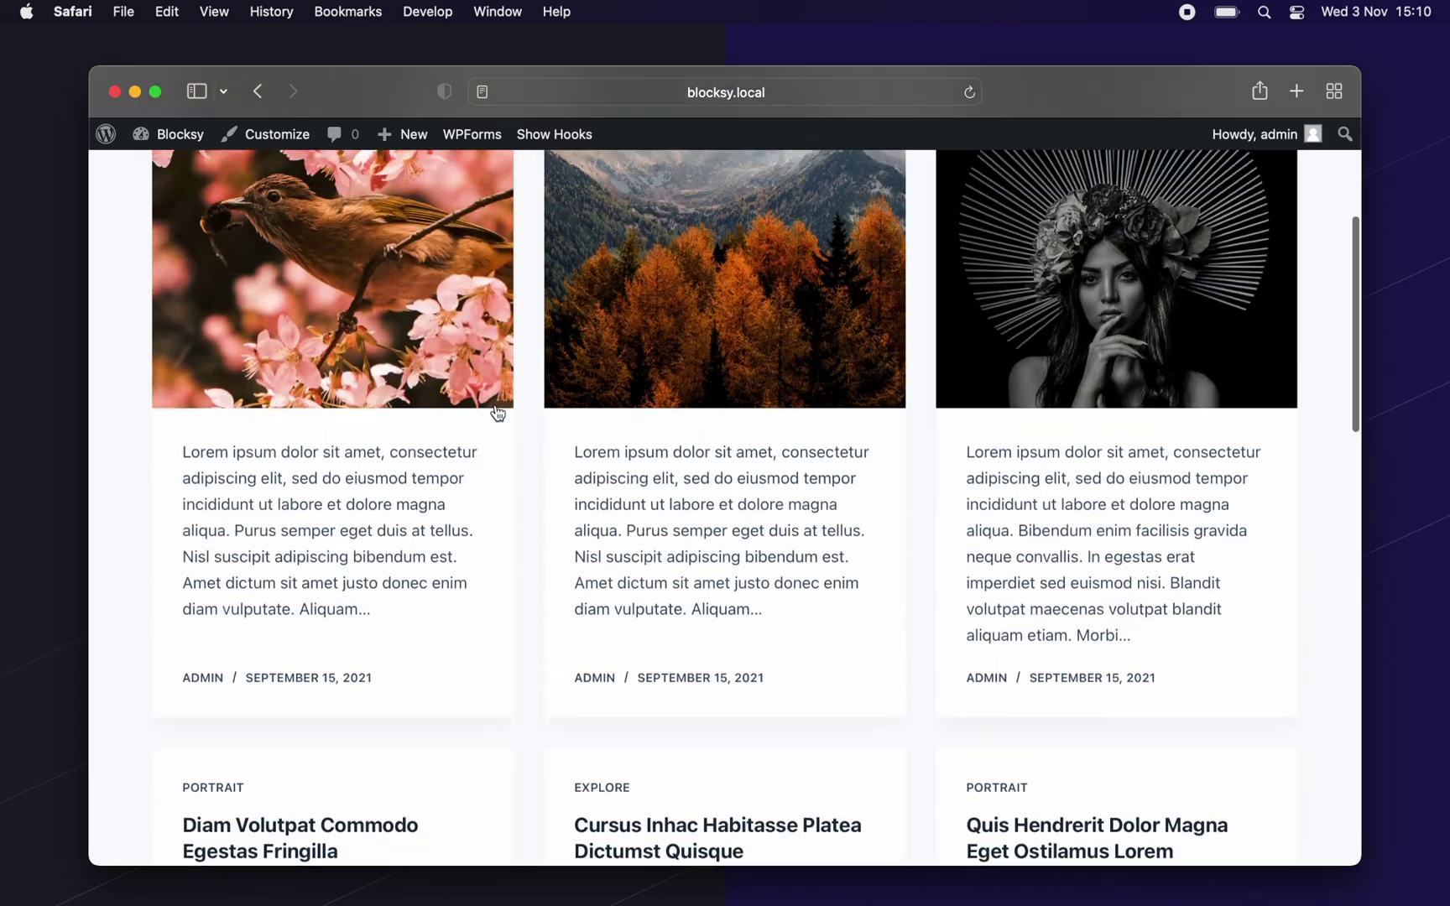
pyautogui.scroll(3, 495, 412)
pyautogui.scroll(3, 495, 411)
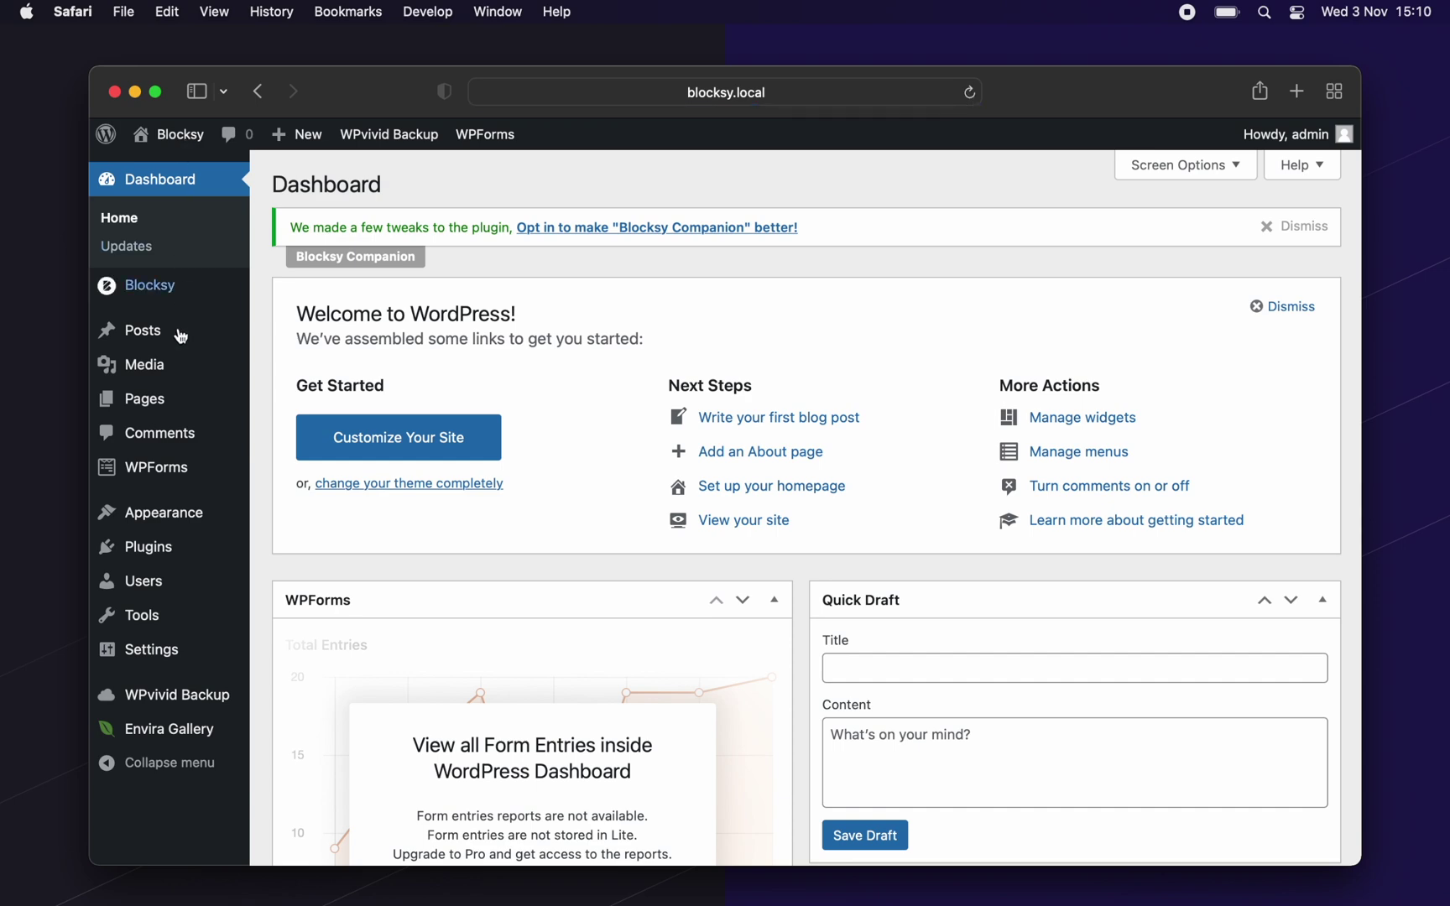
# Restore from the Nov-03-2021 13:09 backup, confirm it, then check the front end
pyautogui.click(189, 694)
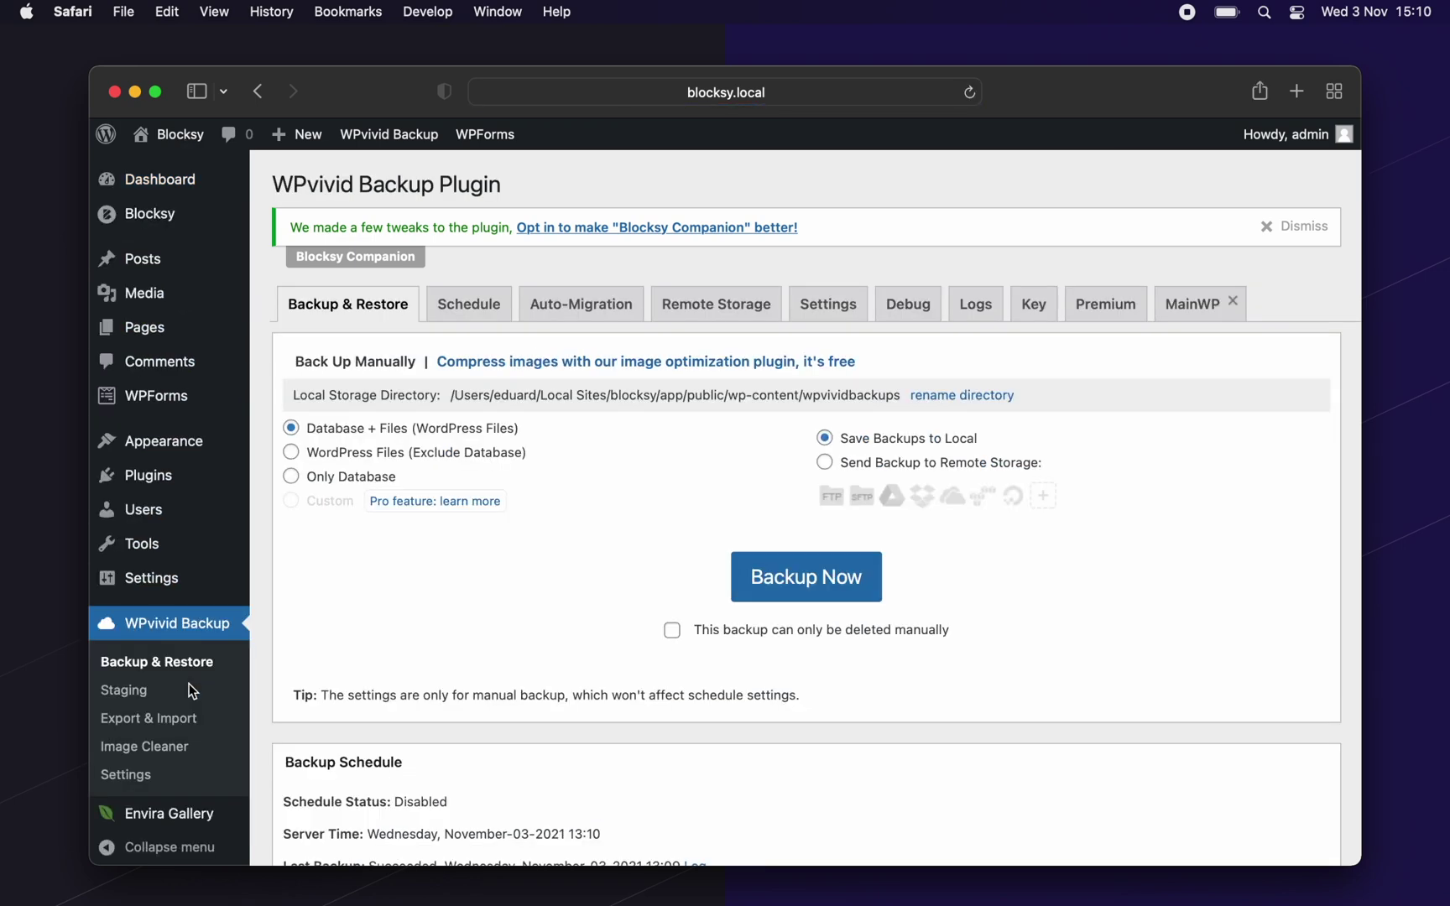
pyautogui.scroll(-2, 312, 706)
pyautogui.scroll(-4, 312, 707)
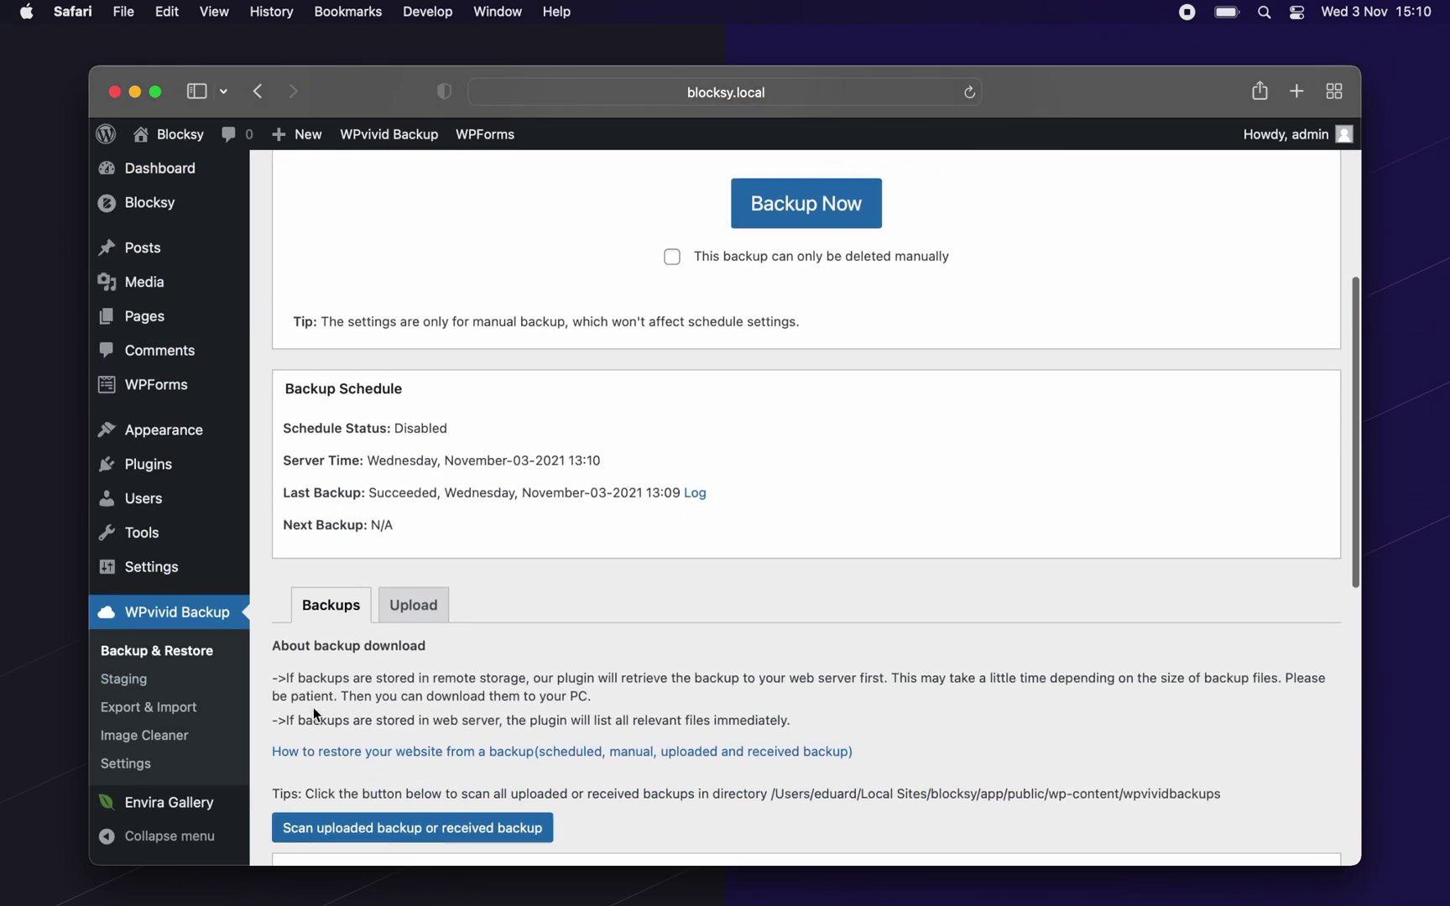
pyautogui.scroll(-5, 313, 707)
pyautogui.scroll(-1, 313, 707)
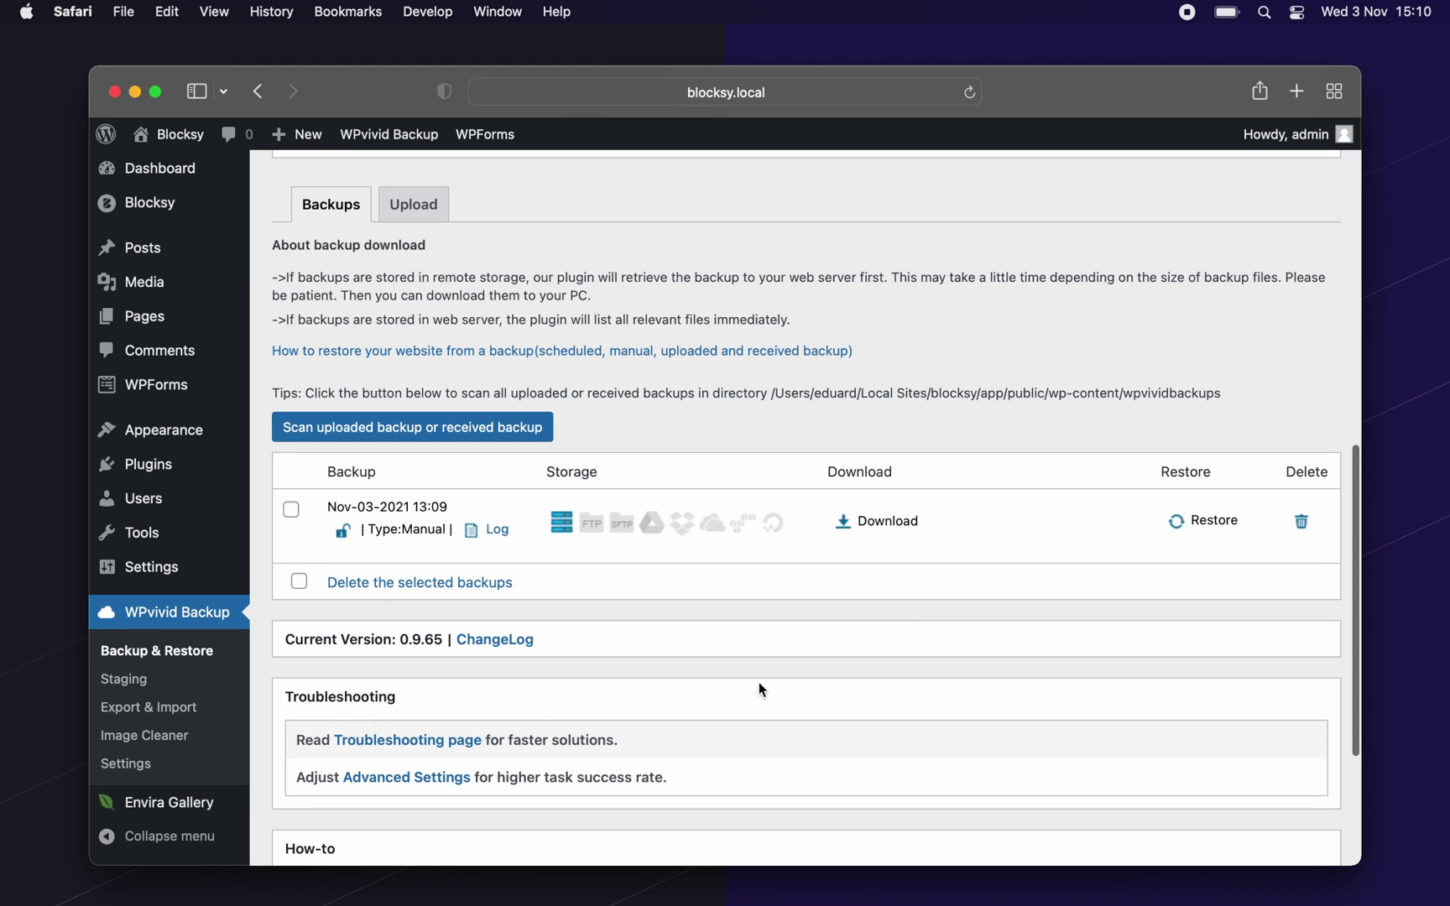
pyautogui.click(1203, 523)
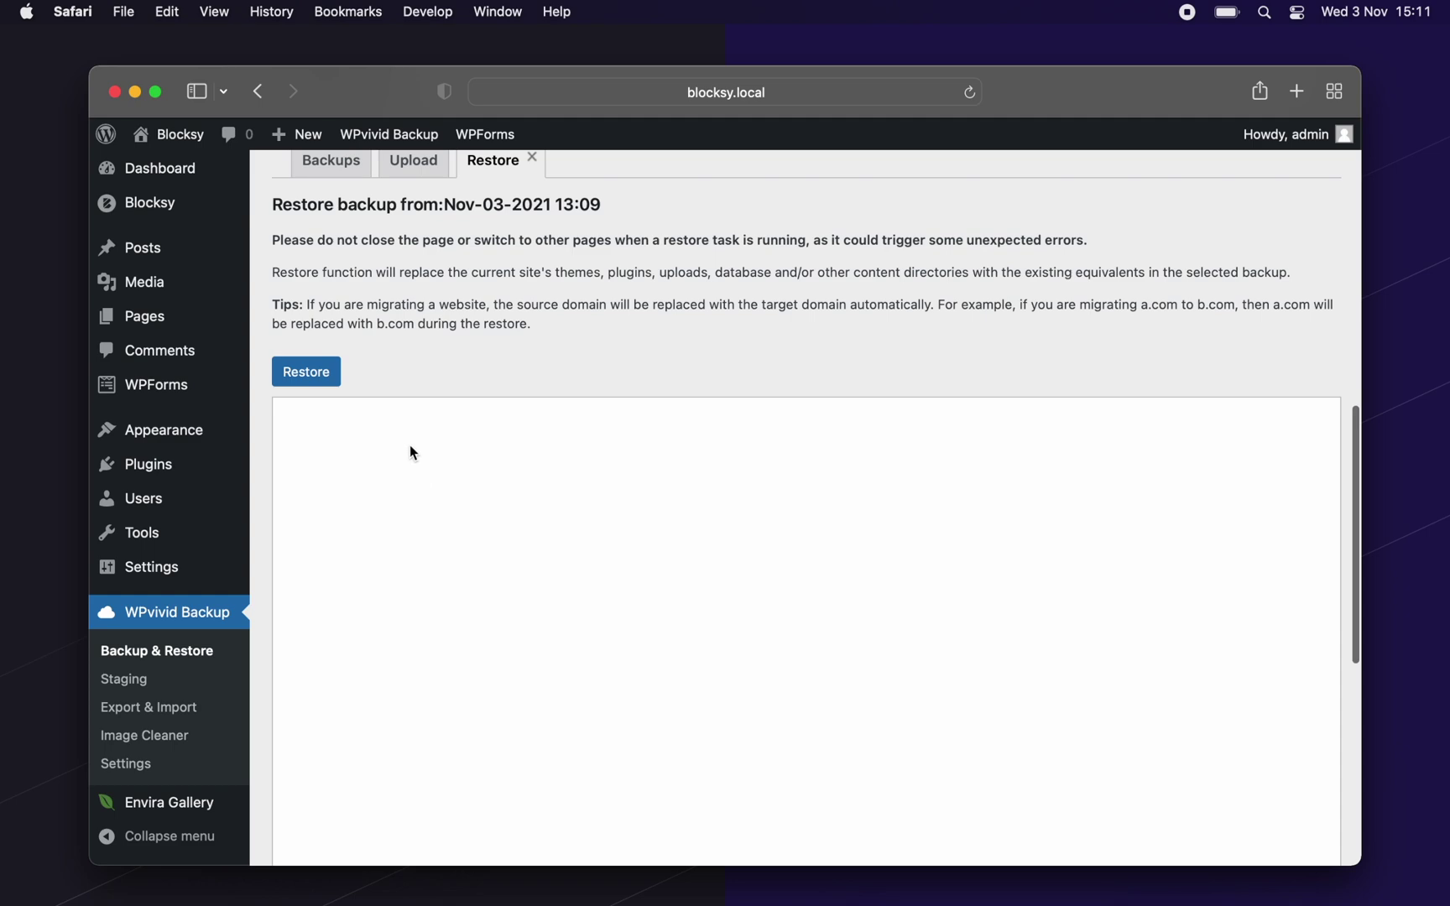
pyautogui.click(330, 373)
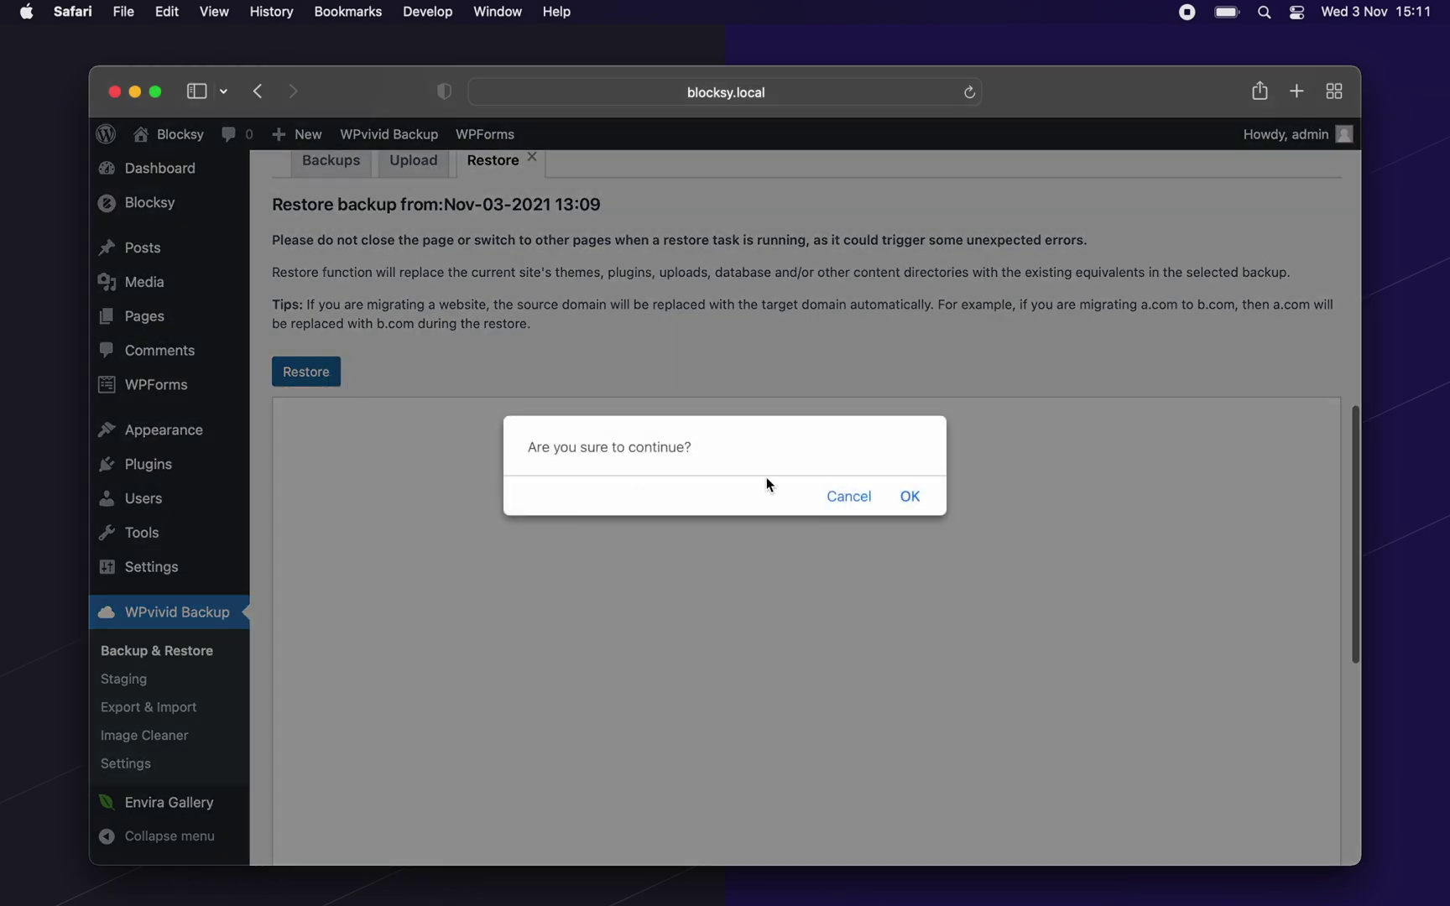
pyautogui.click(904, 496)
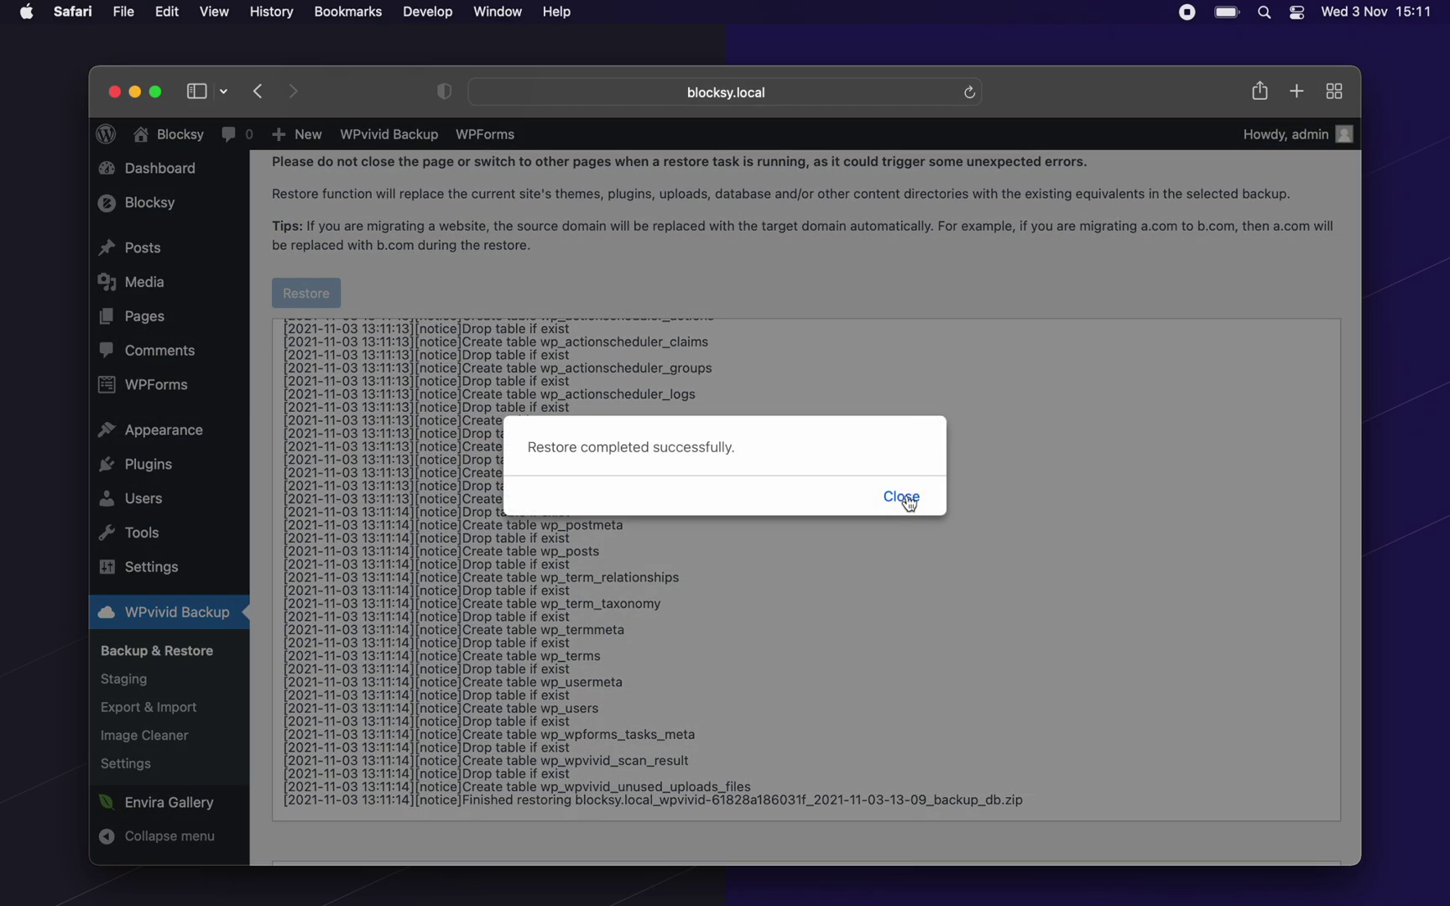
pyautogui.click(902, 495)
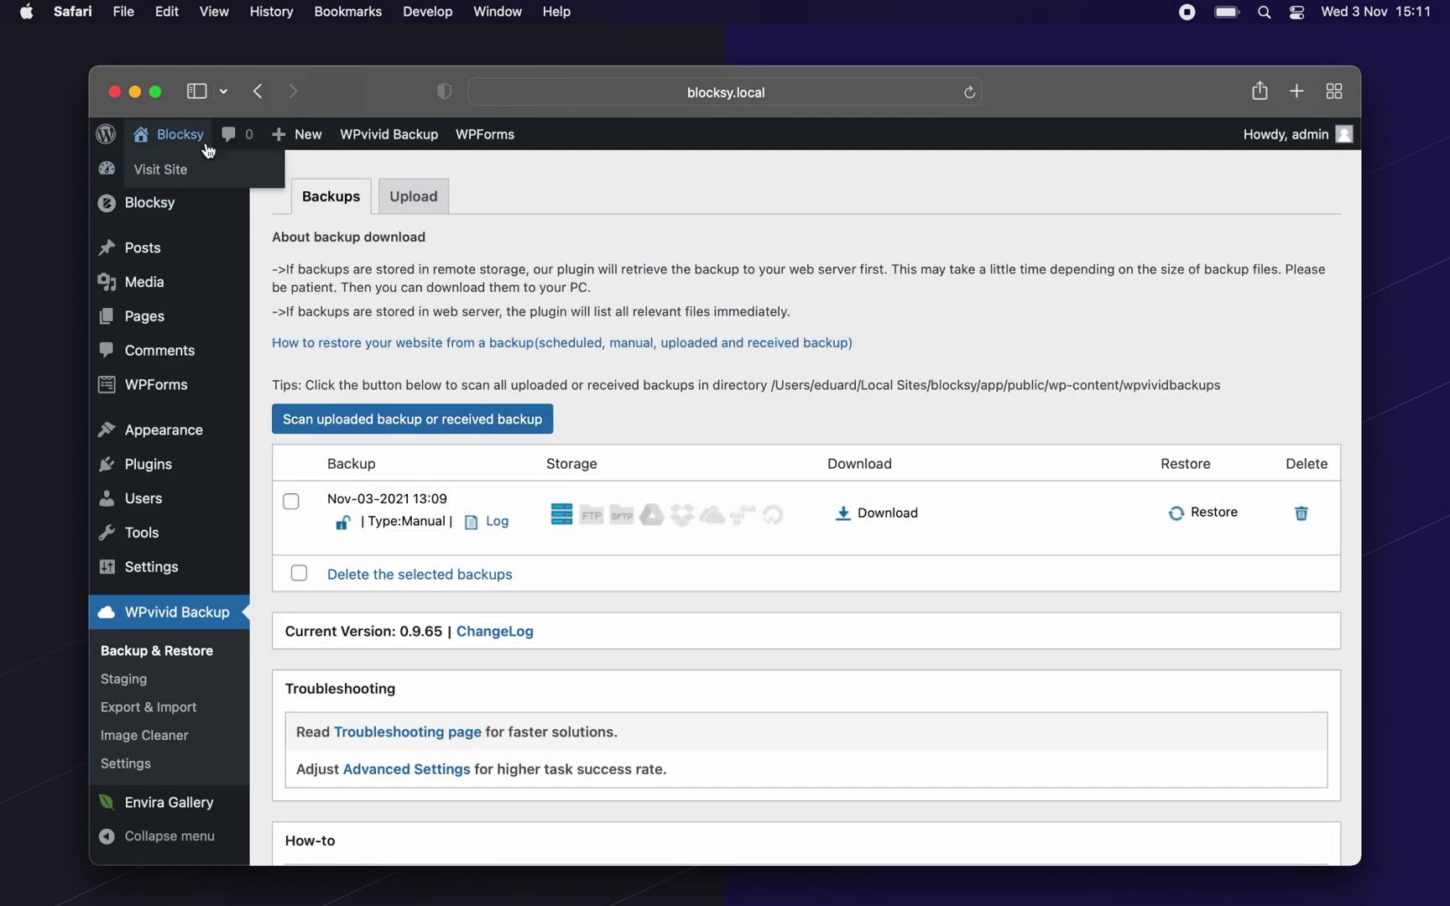
pyautogui.click(205, 142)
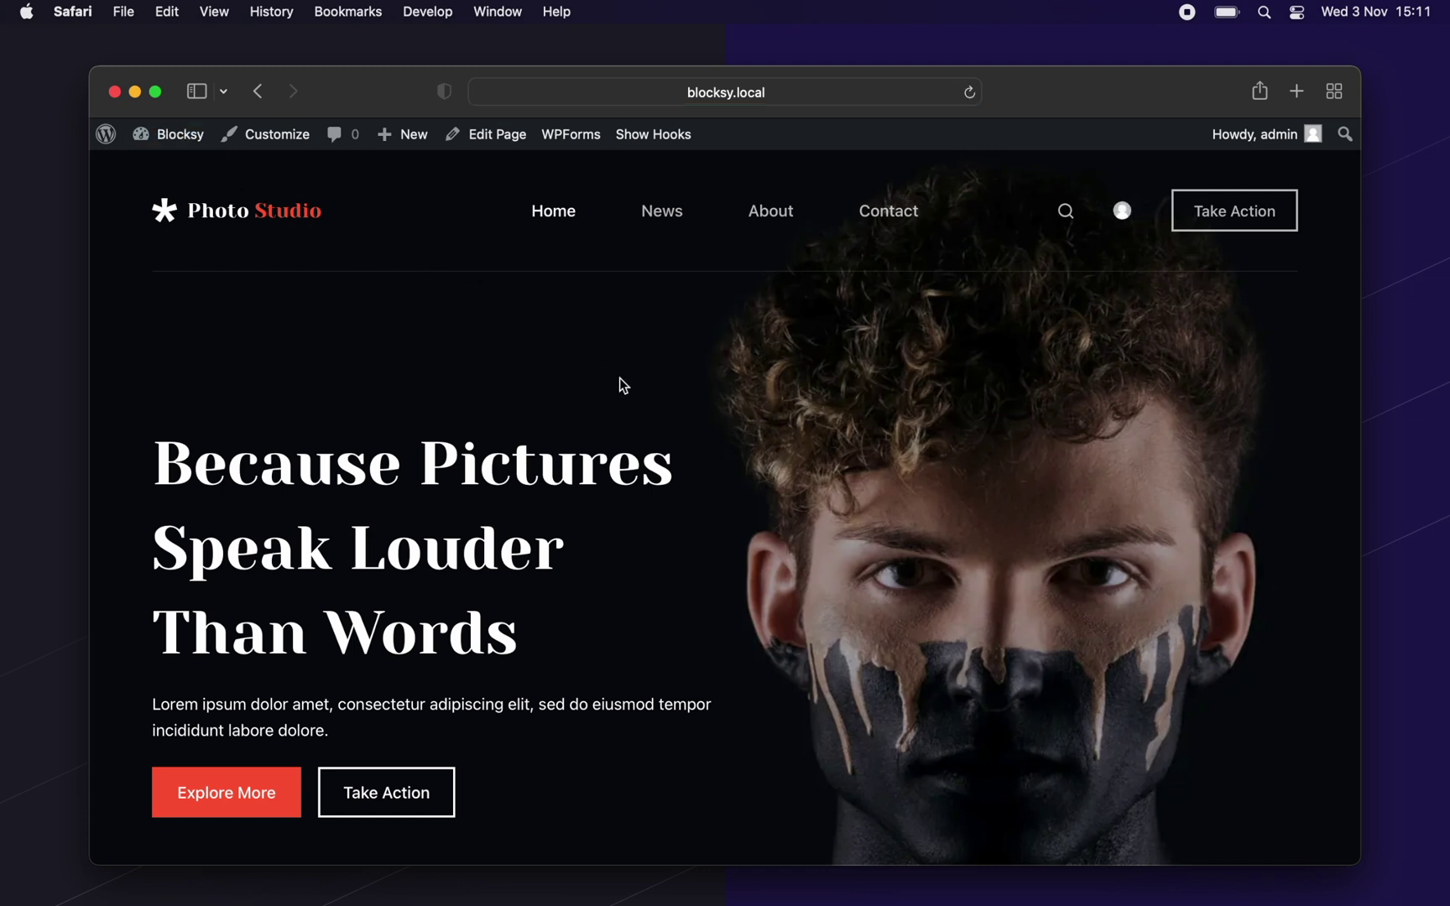